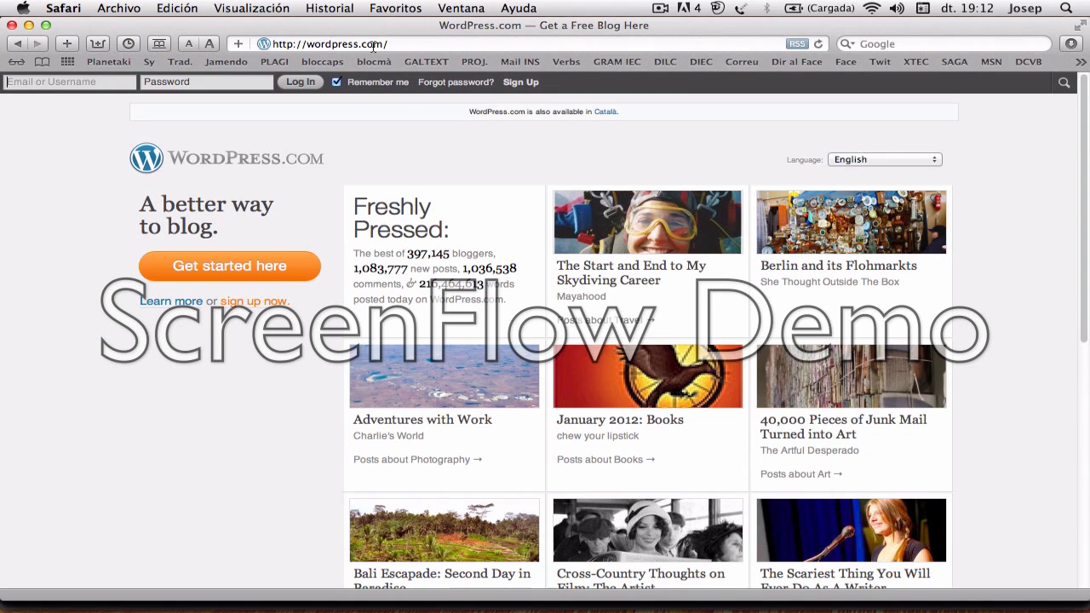
Step: Switch the WordPress.com home page to Català and select the Email or Username field
click(274, 44)
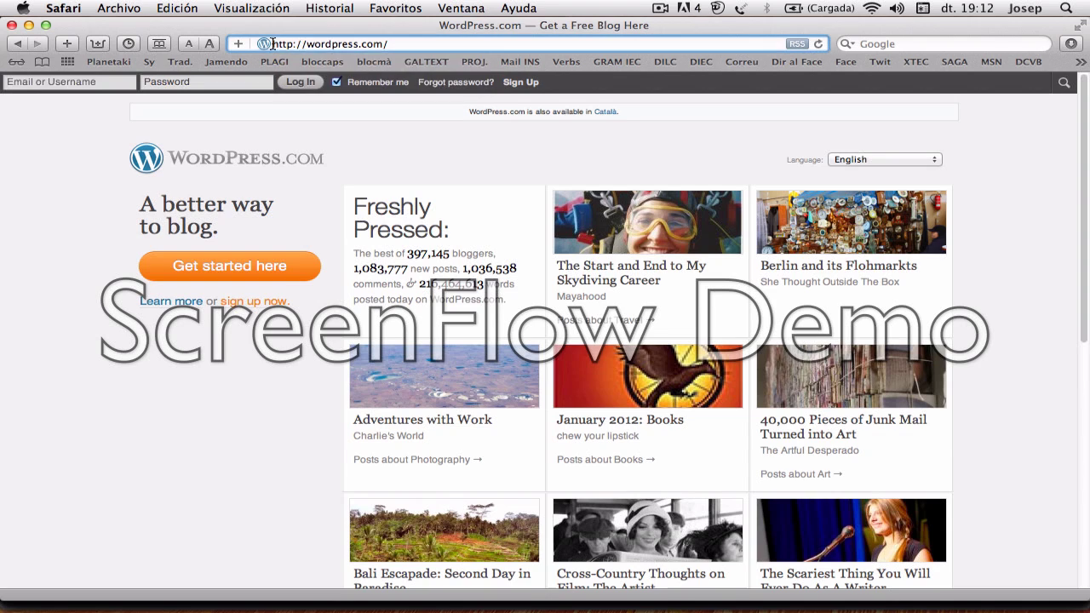
click(237, 139)
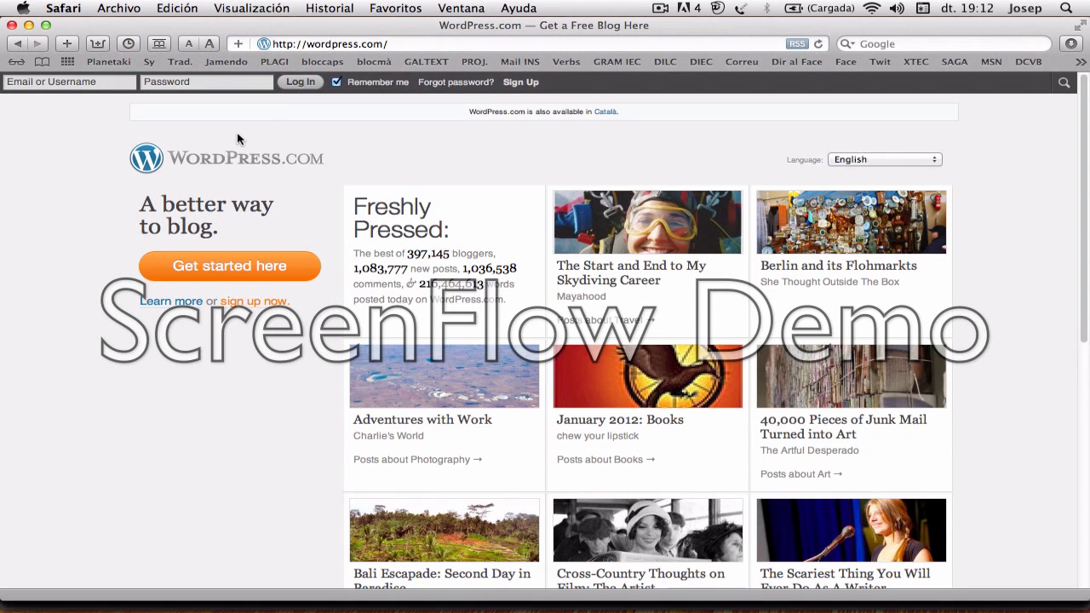
click(606, 114)
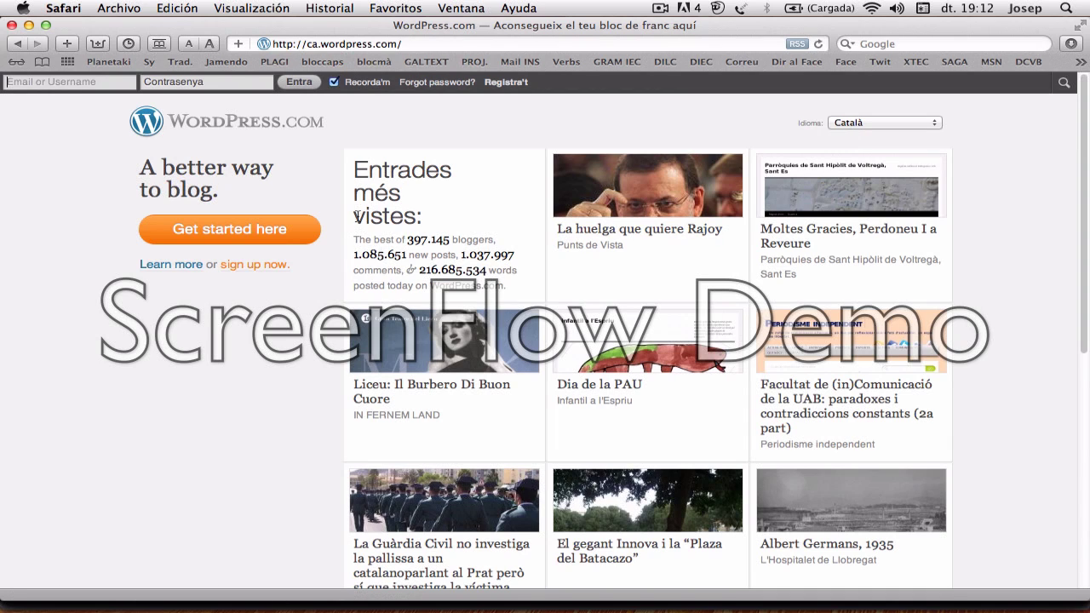
click(93, 86)
click(93, 85)
Step: On the Registra't form, enter blog address 'gruplarasants' and clear the suggested username
click(508, 82)
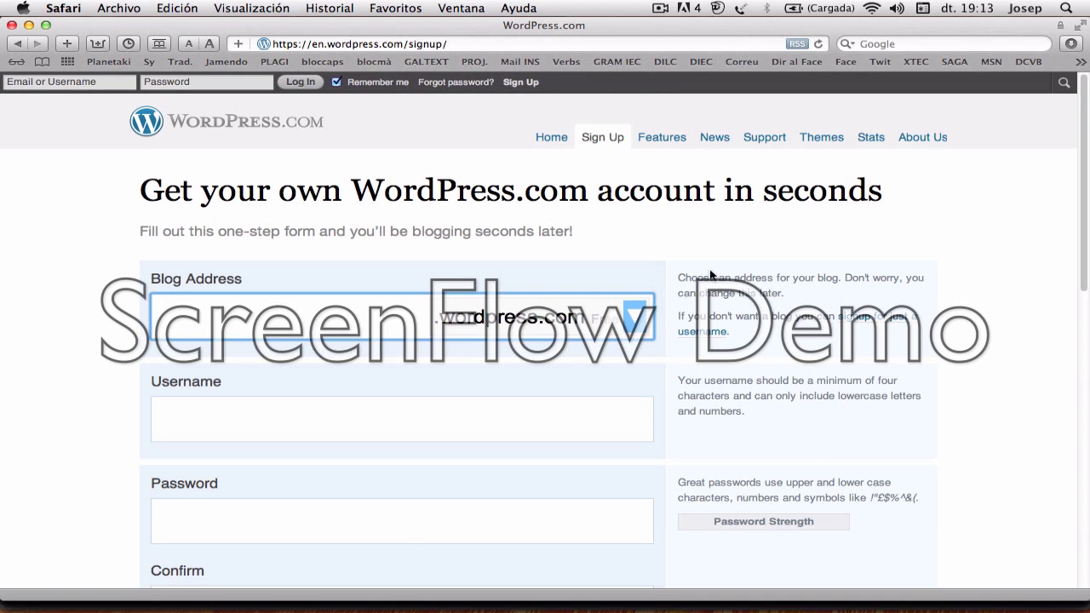
text(gruplaurasants)
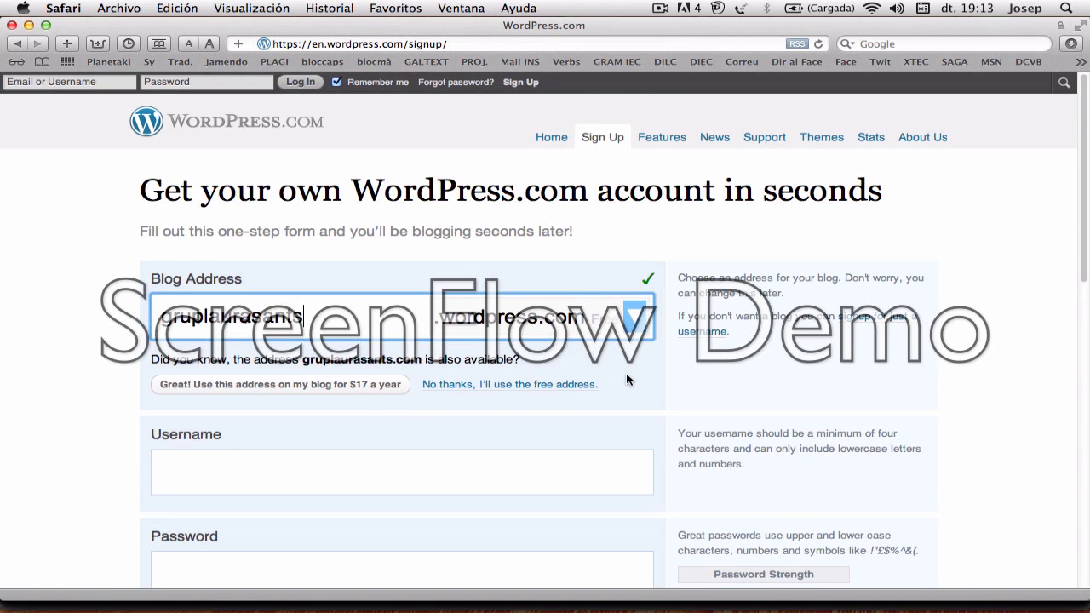
scroll(626, 380, down, 2)
click(377, 412)
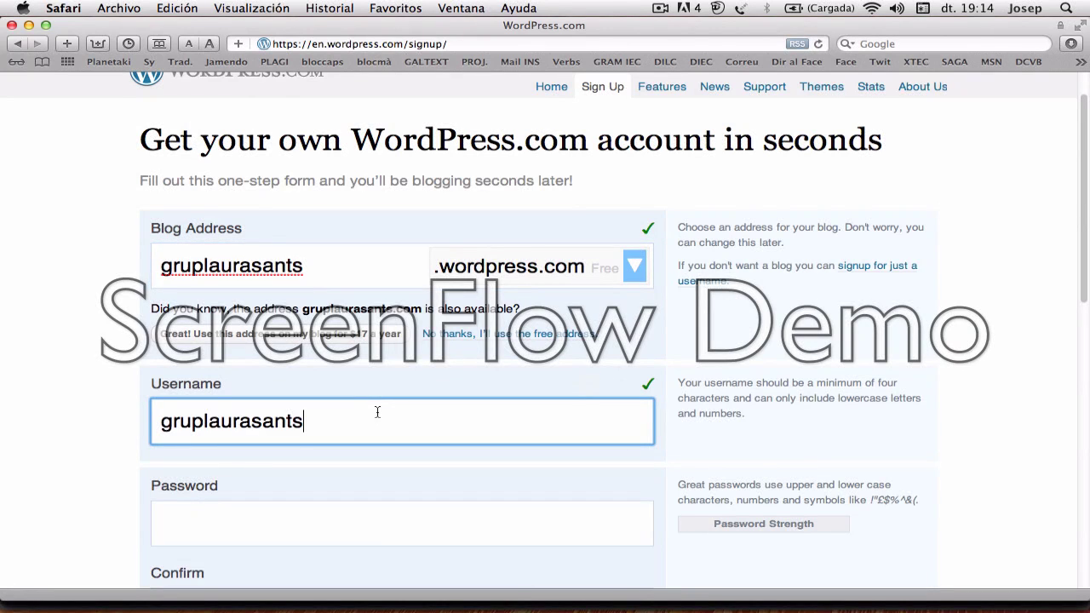
key(BackSpace)
key(BackSpace)
key(BackSpace)
key(BackSpace)
key(BackSpace)
key(BackSpace)
key(BackSpace)
key(BackSpace)
key(BackSpace)
key(BackSpace)
key(BackSpace)
key(BackSpace)
key(BackSpace)
key(BackSpace)
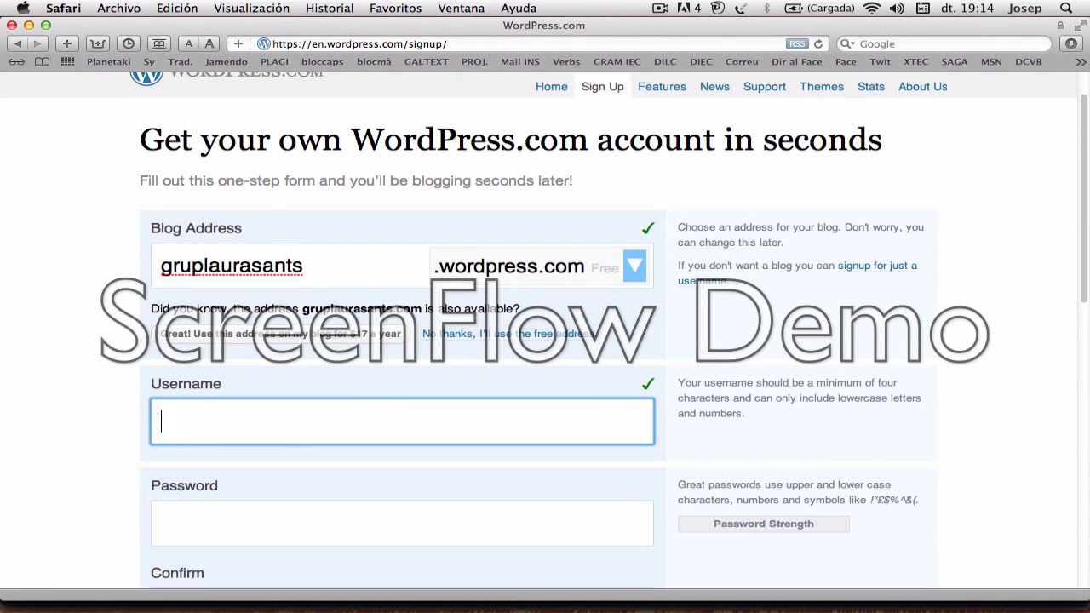
scroll(536, 416, down, 3)
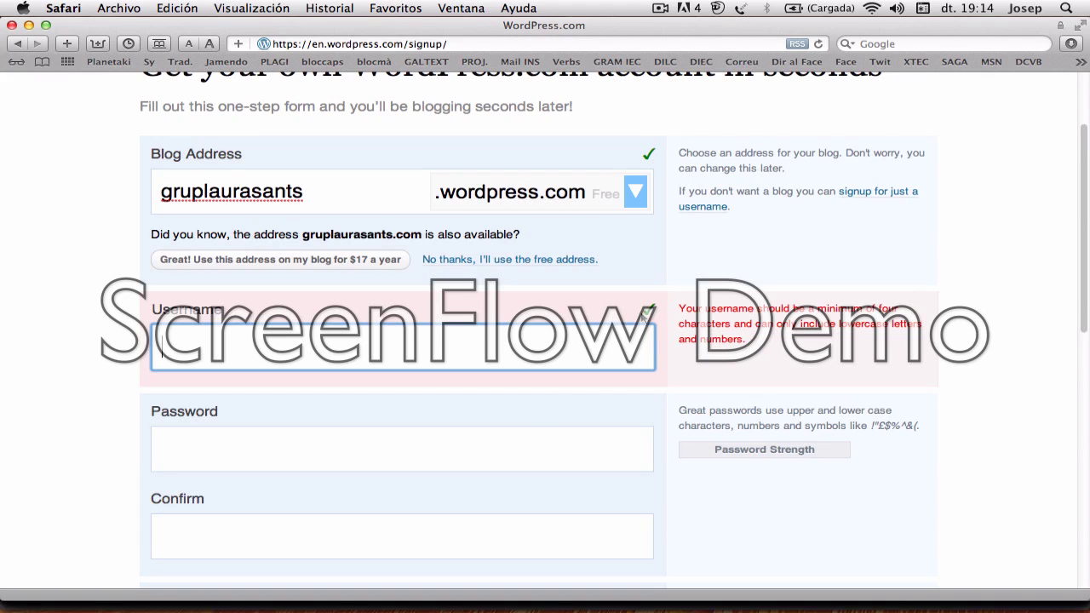
scroll(613, 414, down, 3)
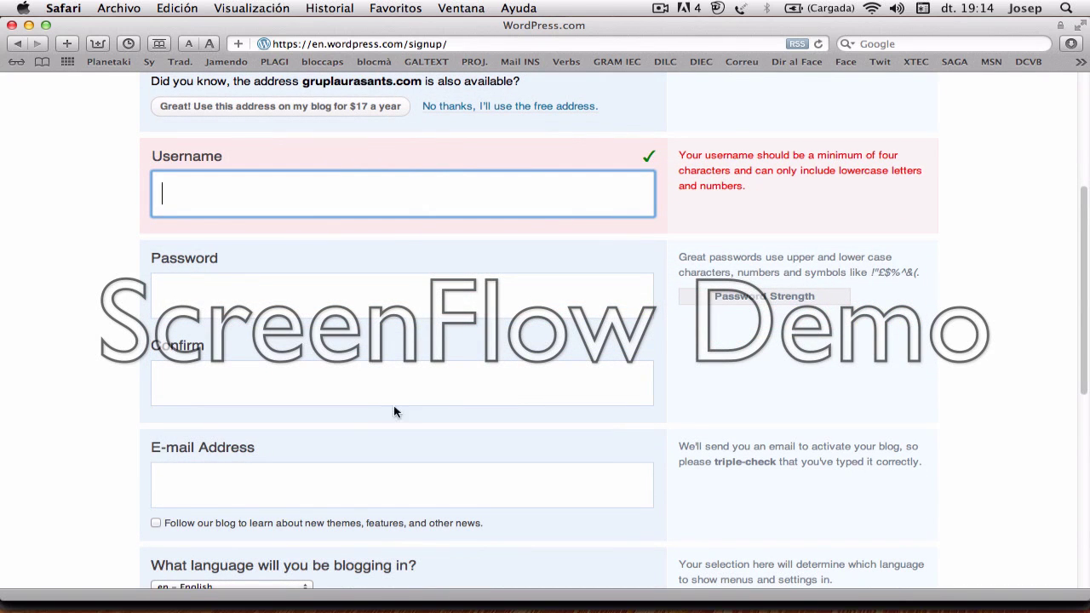
scroll(350, 485, down, 1)
scroll(350, 484, down, 1)
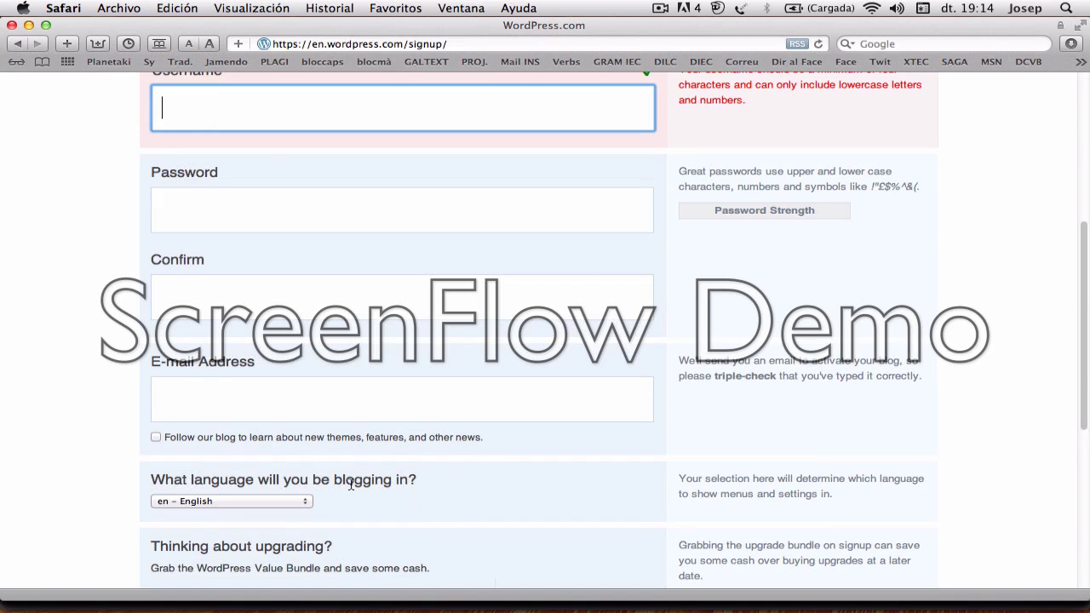
Step: Pick 'ca – Català' as the blogging language and review the sign-up form
click(307, 503)
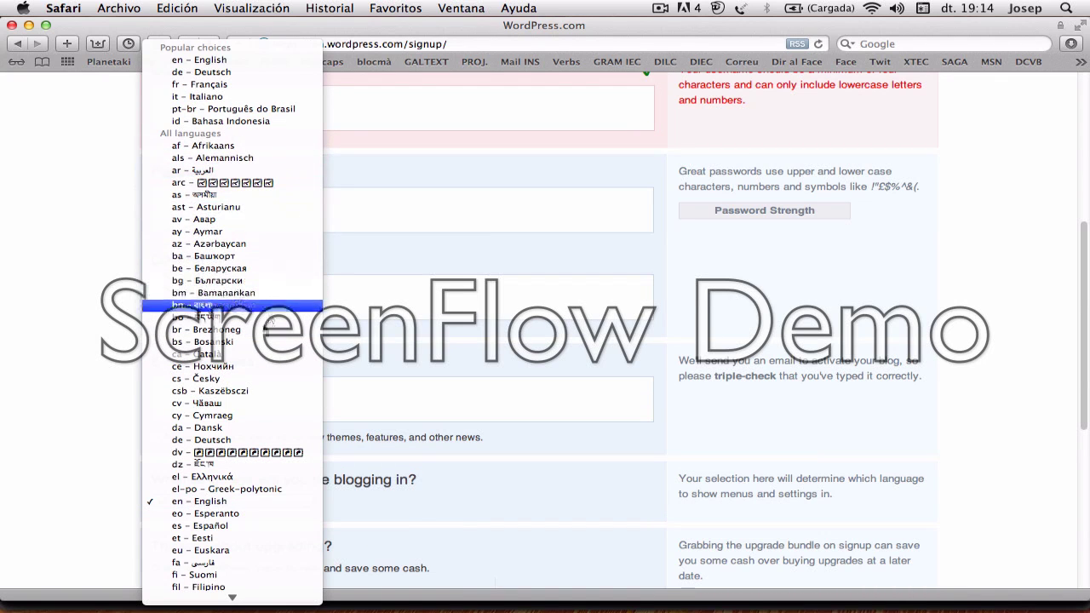
click(251, 349)
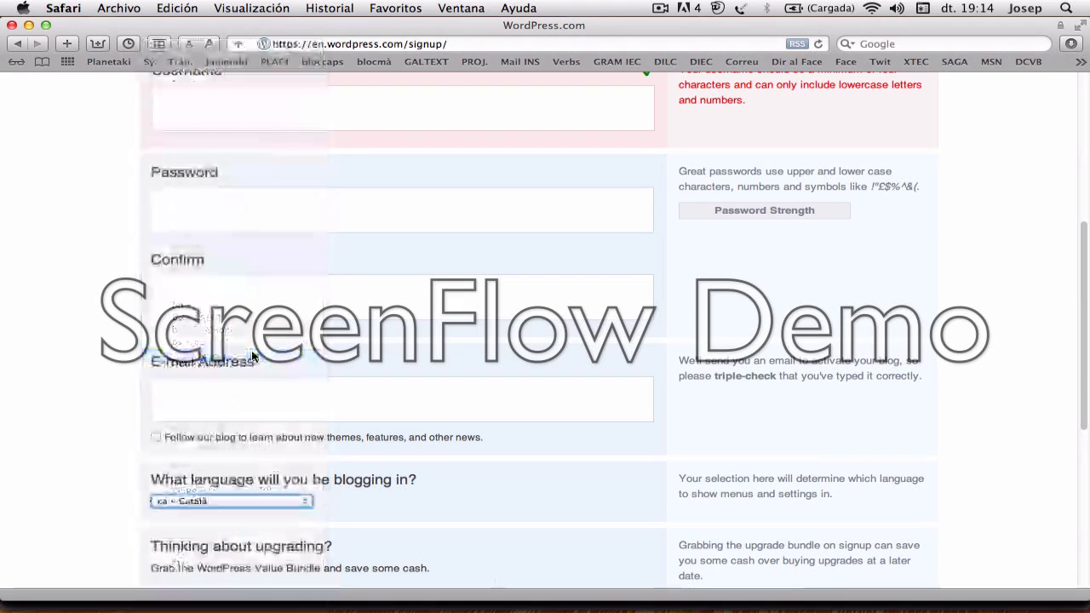
scroll(498, 475, down, 8)
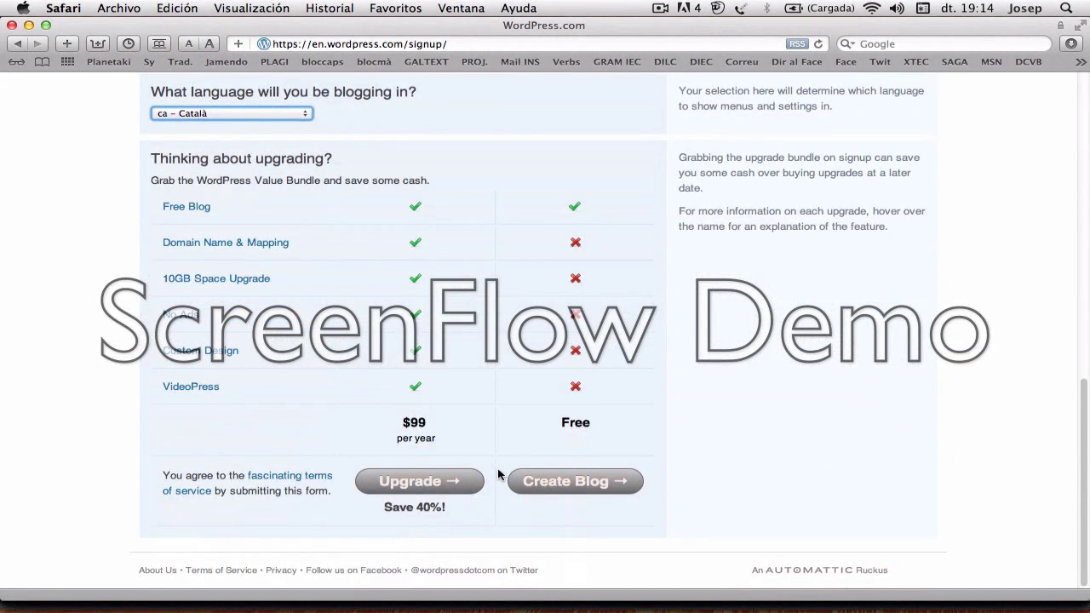
mouse_move(605, 488)
scroll(622, 511, up, 10)
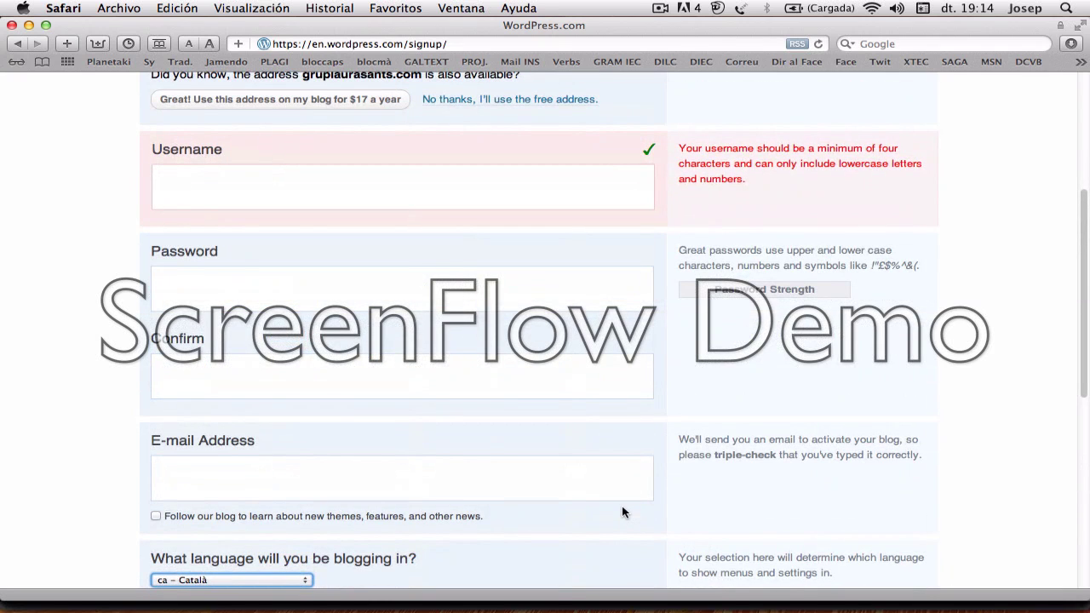
scroll(622, 512, up, 5)
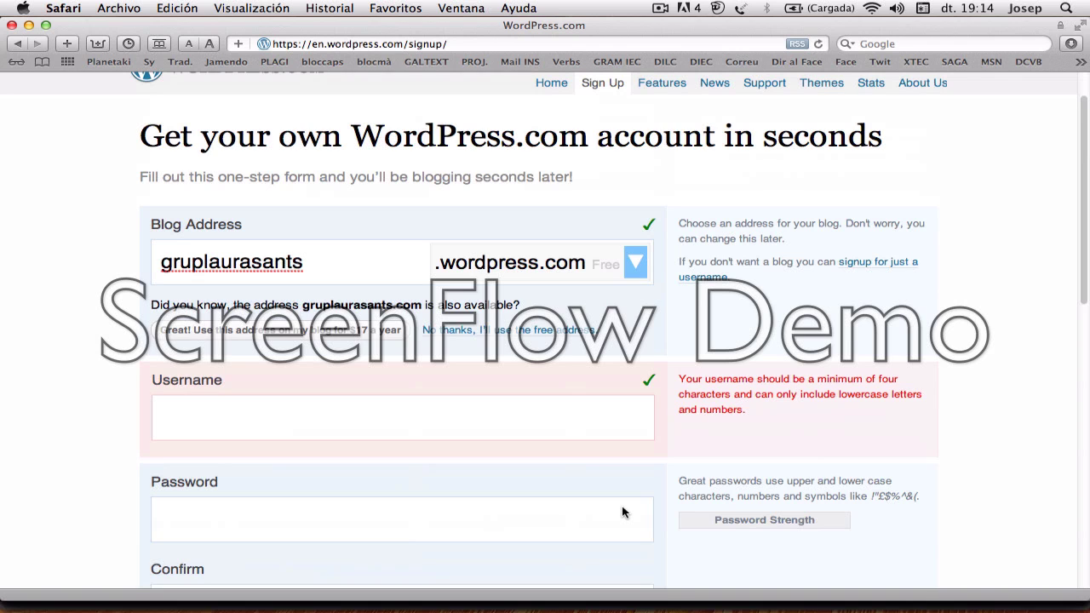
Step: Log in from the top bar with the existing account's username and password
click(623, 512)
scroll(623, 511, up, 2)
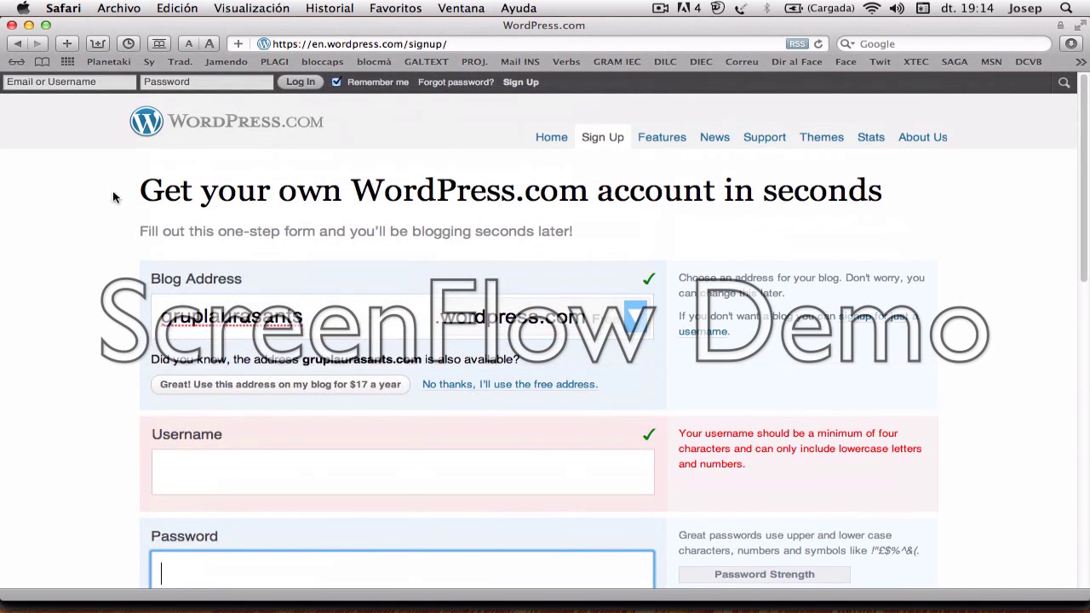
click(100, 84)
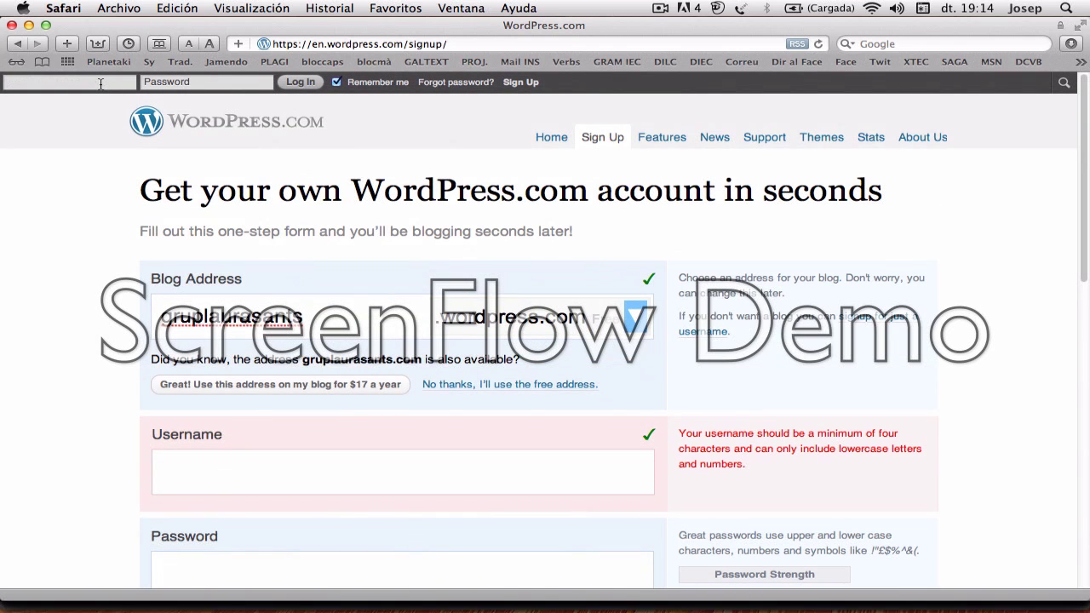
text(calataiut)
click(217, 80)
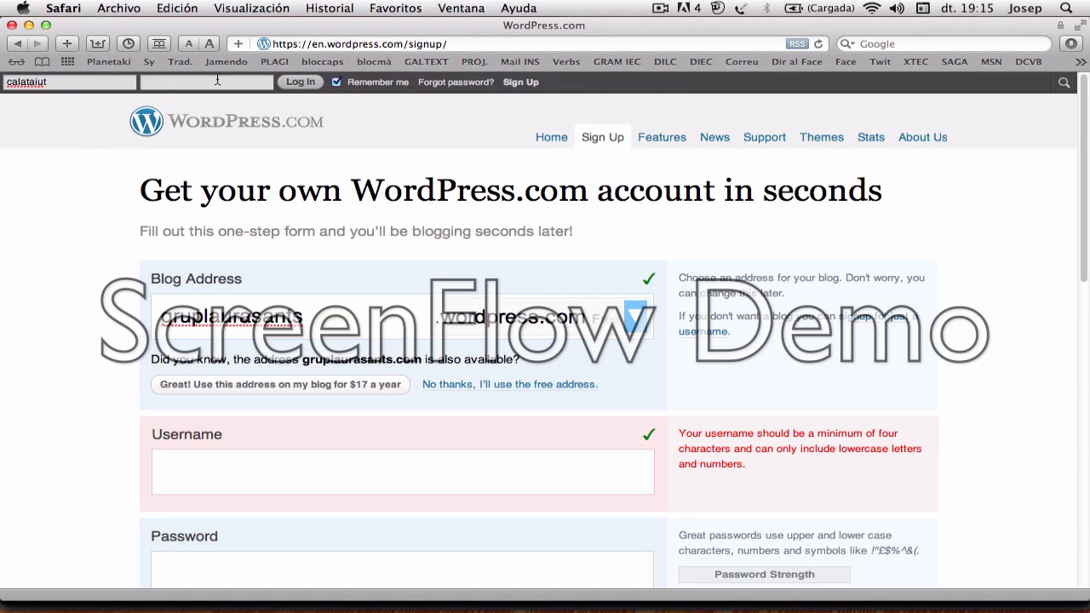
text(••••••••)
key(Return)
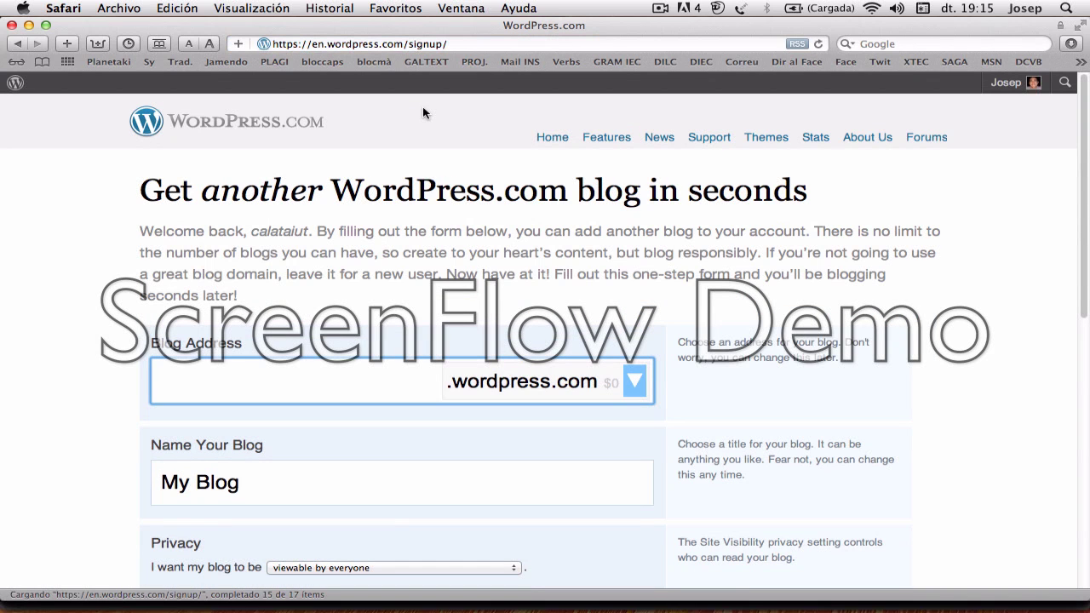
Step: Choose the 'Drames i Sants' blog from the profile menu's blog list
mouse_move(1039, 97)
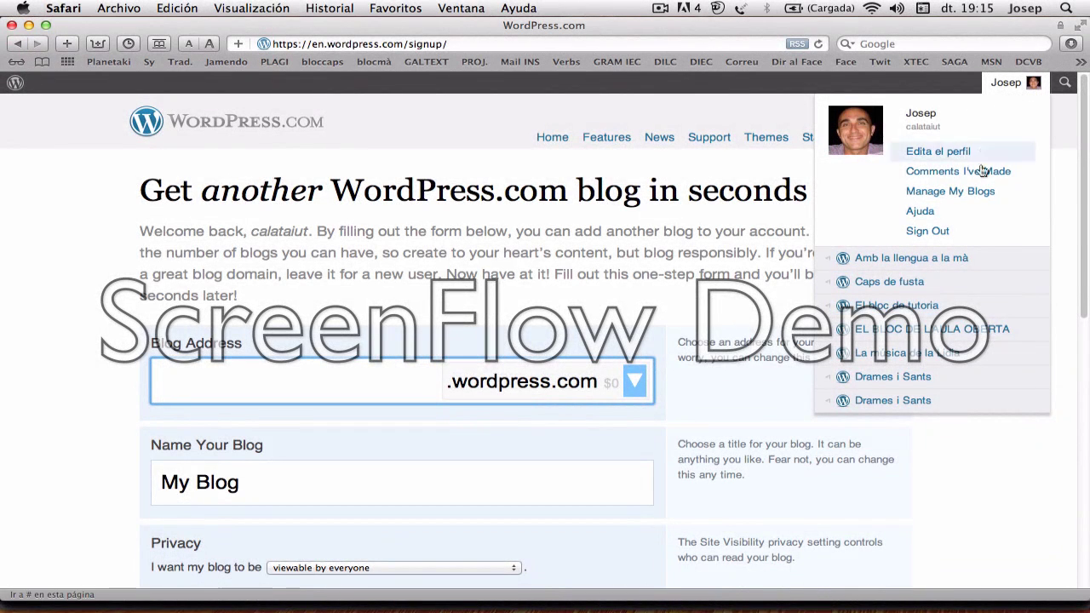
click(918, 385)
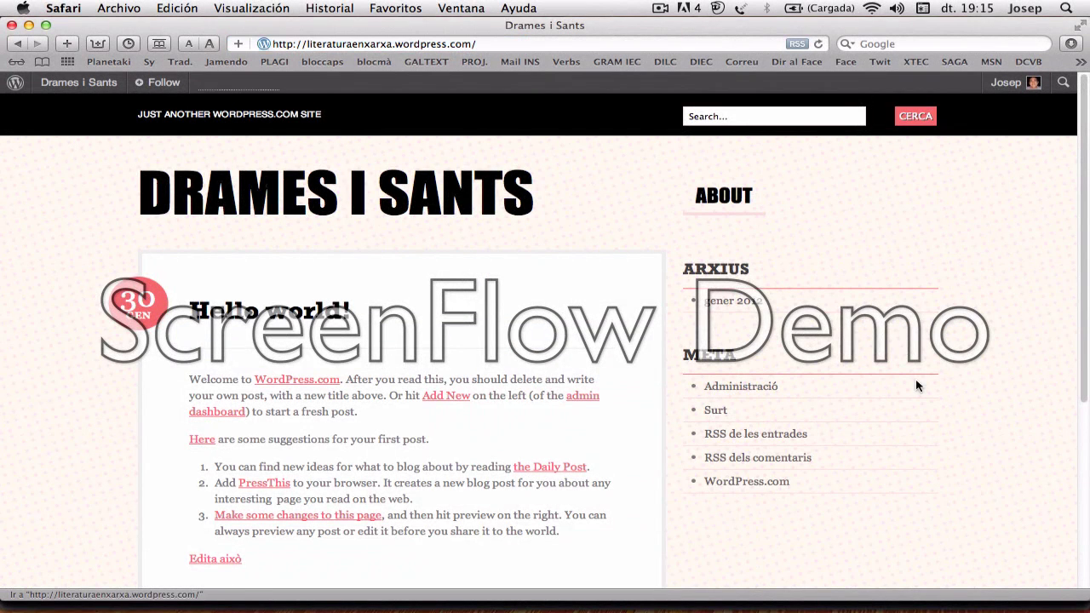
Step: Open the other Drames i Sants blog and browse its 'Laura a la ciutat… dels sants?' front page
mouse_move(1017, 82)
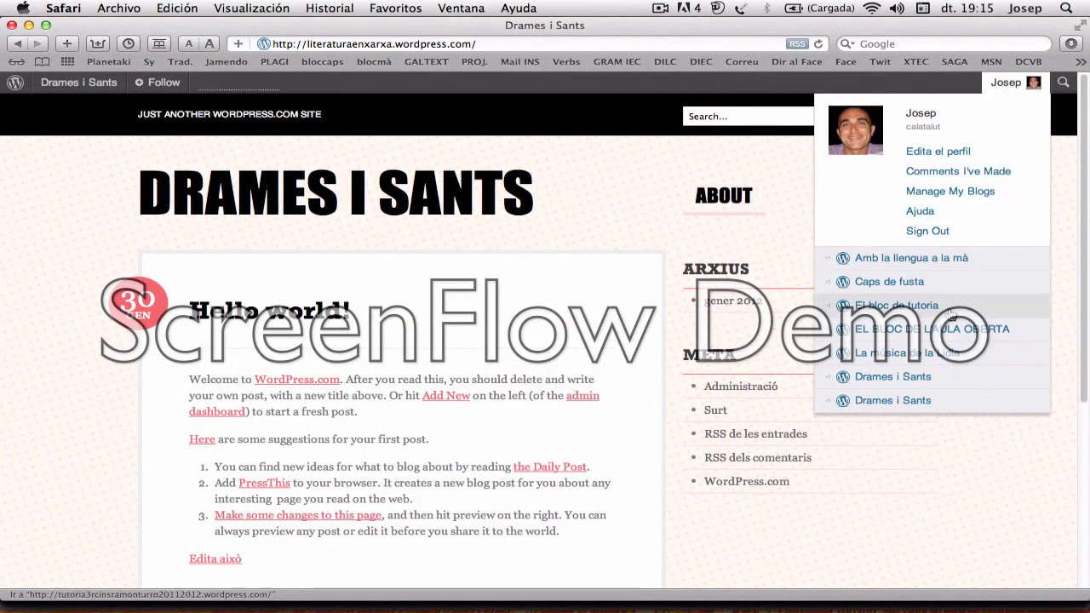
click(880, 404)
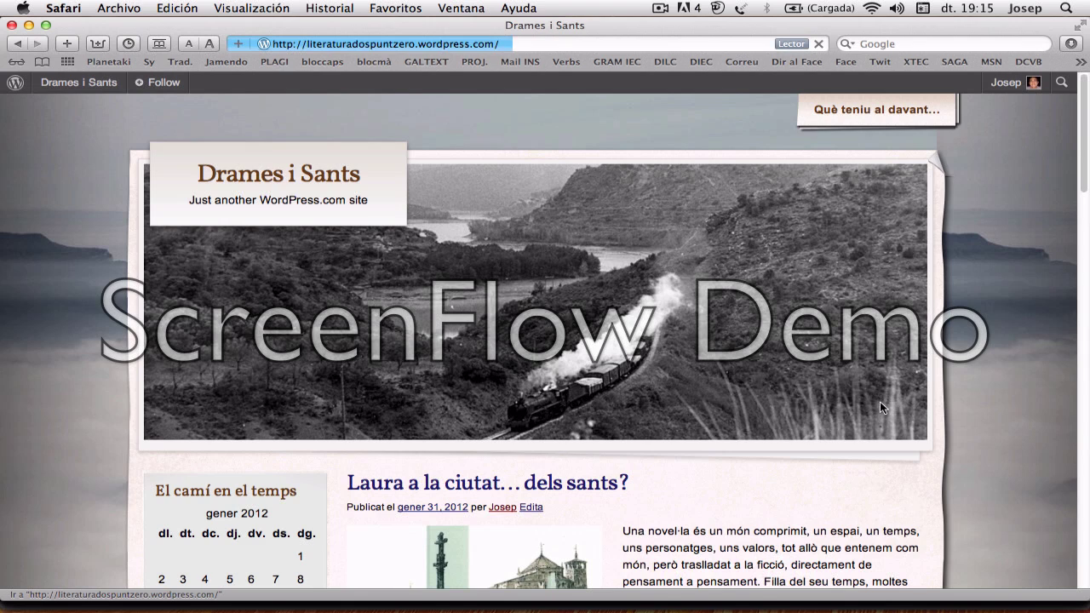
scroll(545, 355, down, 5)
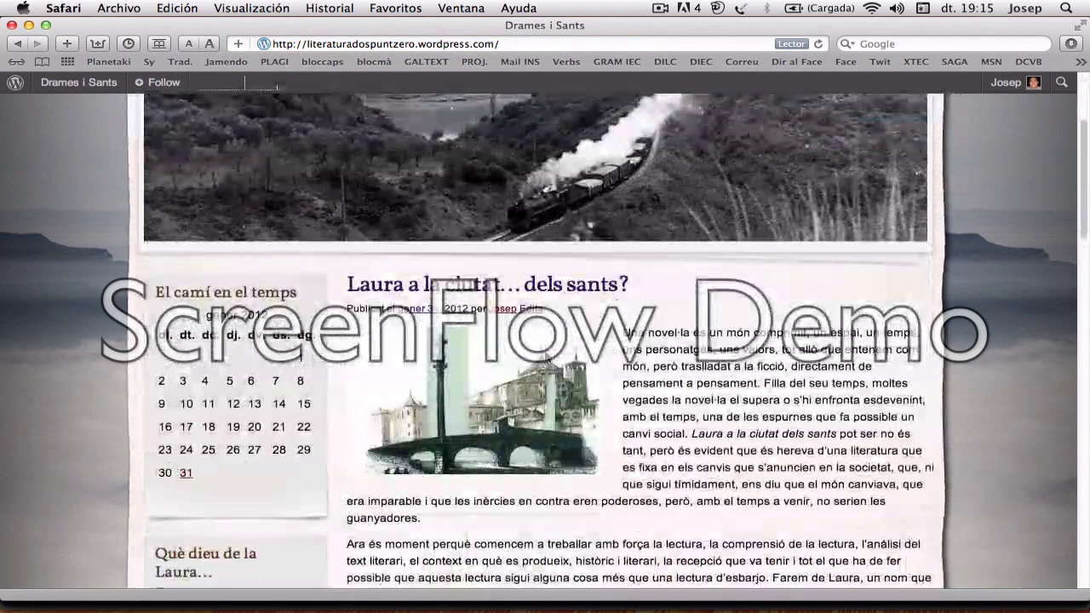
scroll(545, 341, down, 8)
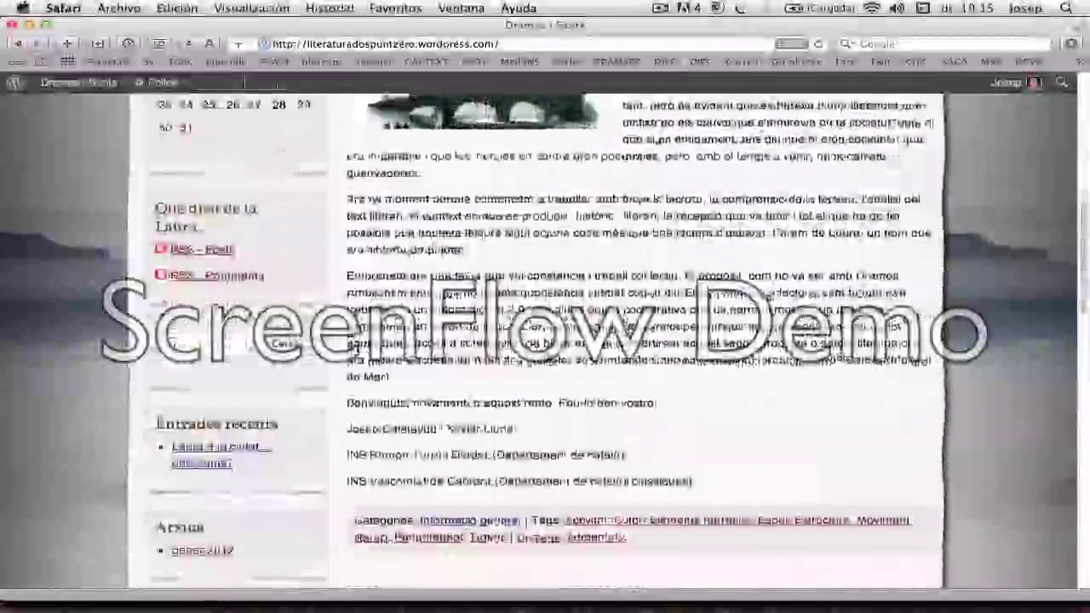
scroll(546, 355, up, 15)
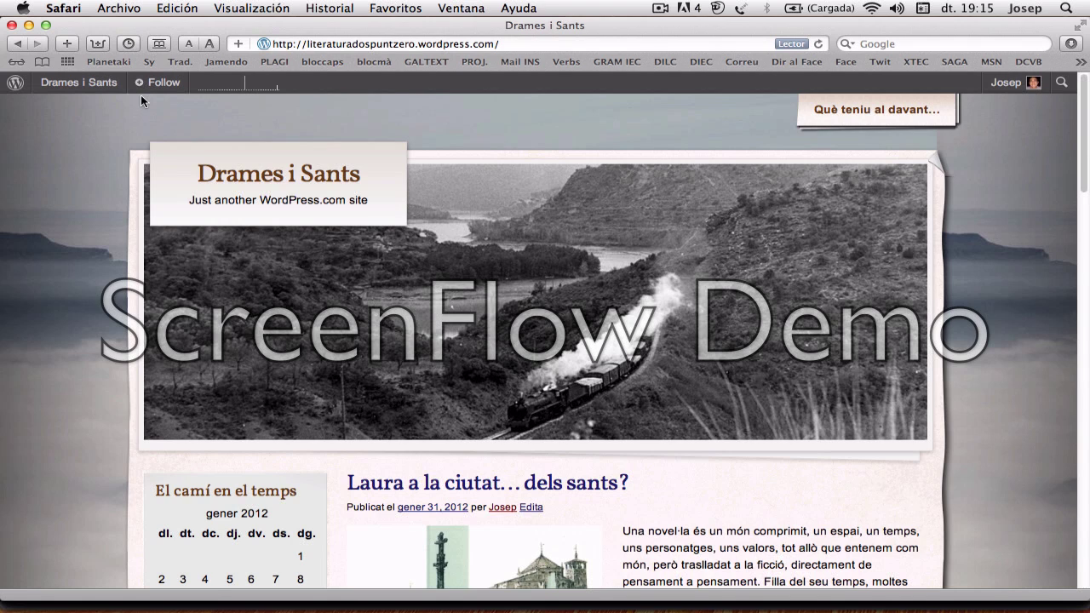
mouse_move(109, 94)
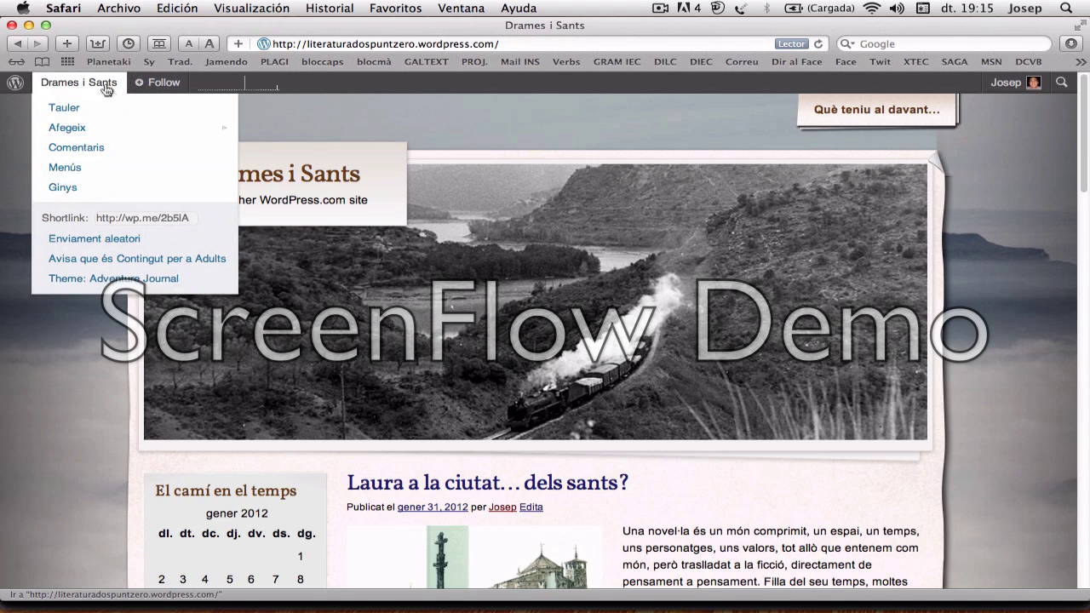
Step: From the Tauler dashboard, go to Usuaris > Invite New
click(64, 107)
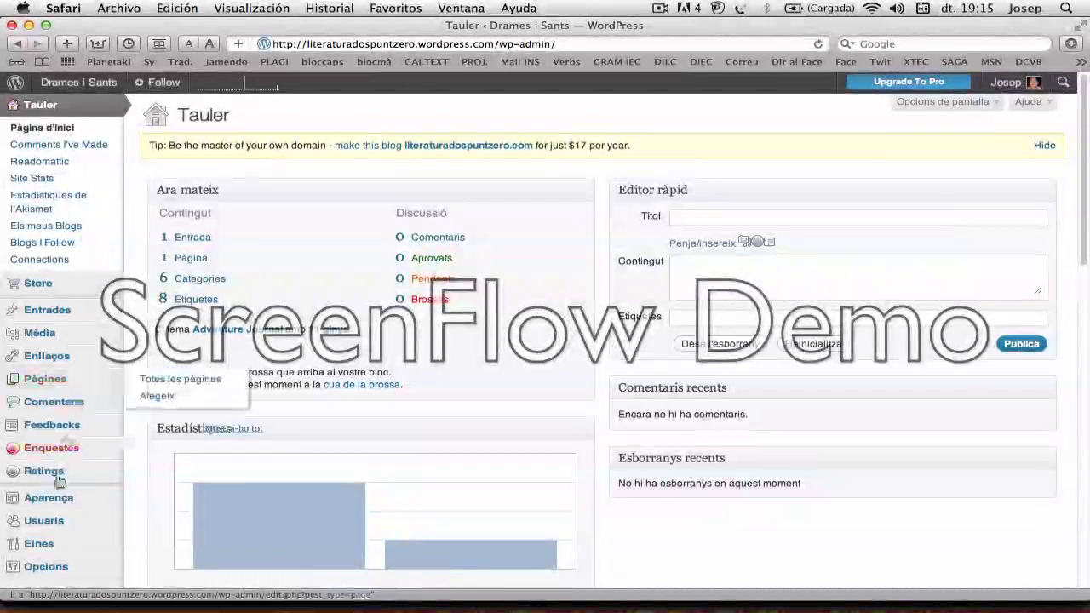
mouse_move(53, 530)
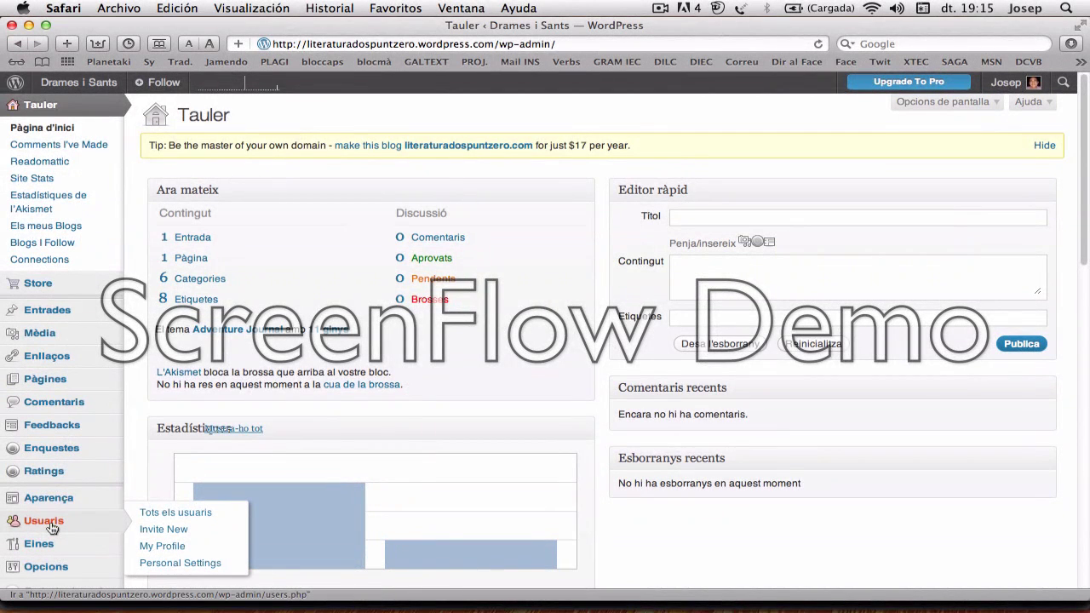
click(176, 535)
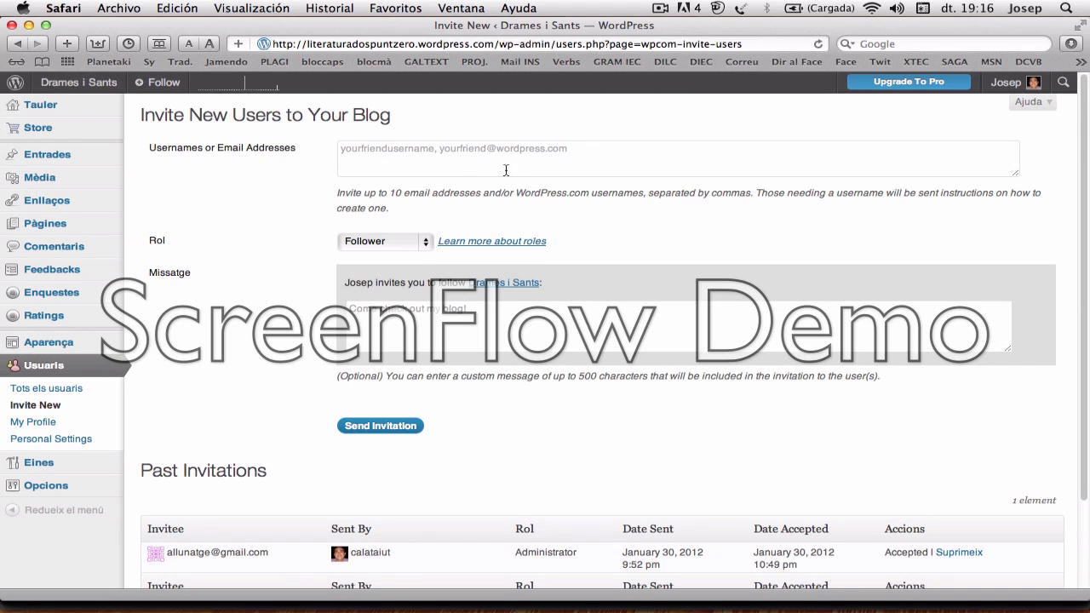
click(427, 242)
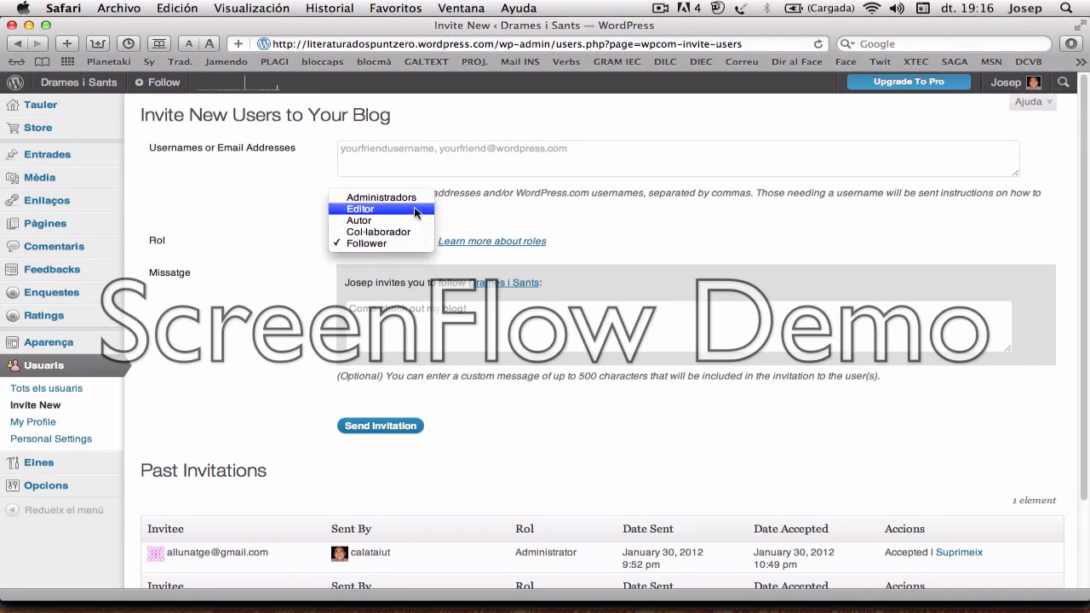
click(318, 214)
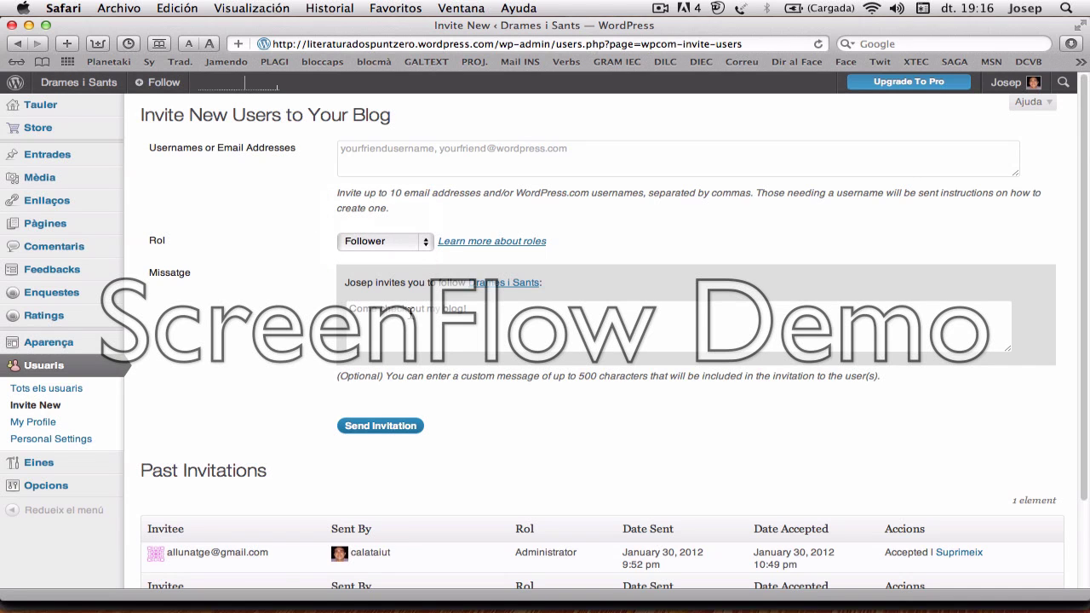
scroll(411, 313, down, 3)
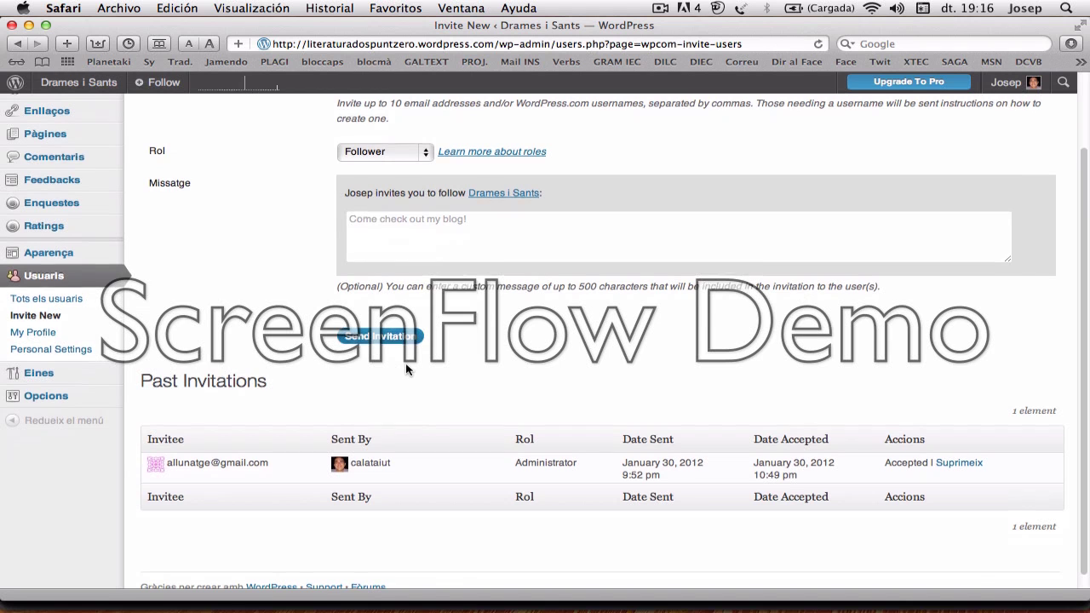
scroll(407, 370, up, 3)
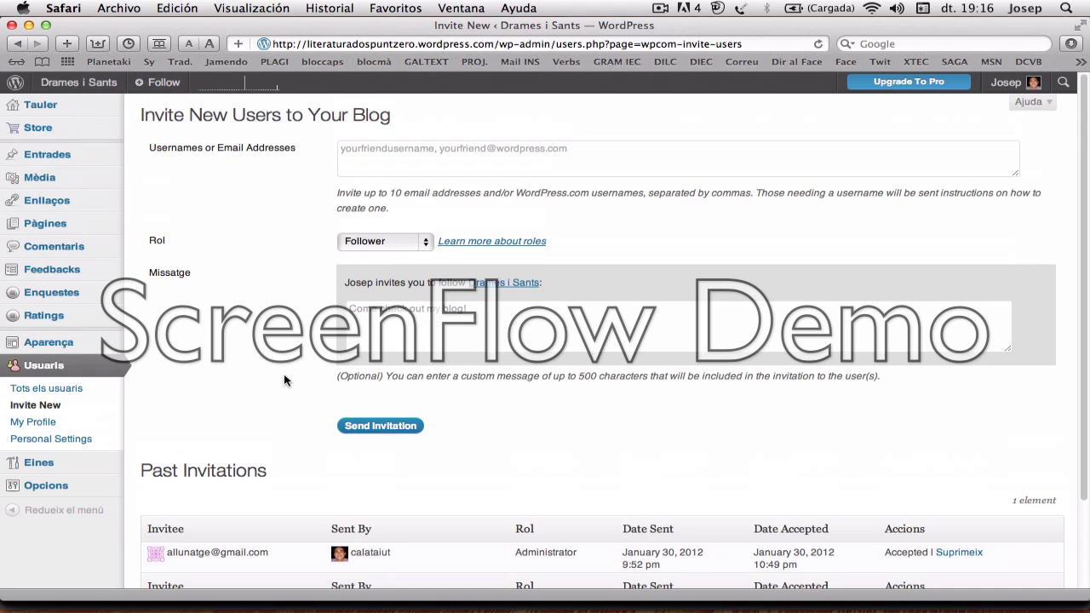
Step: Open Aparença, sort the 164 themes A-Z and browse the theme grid
click(38, 347)
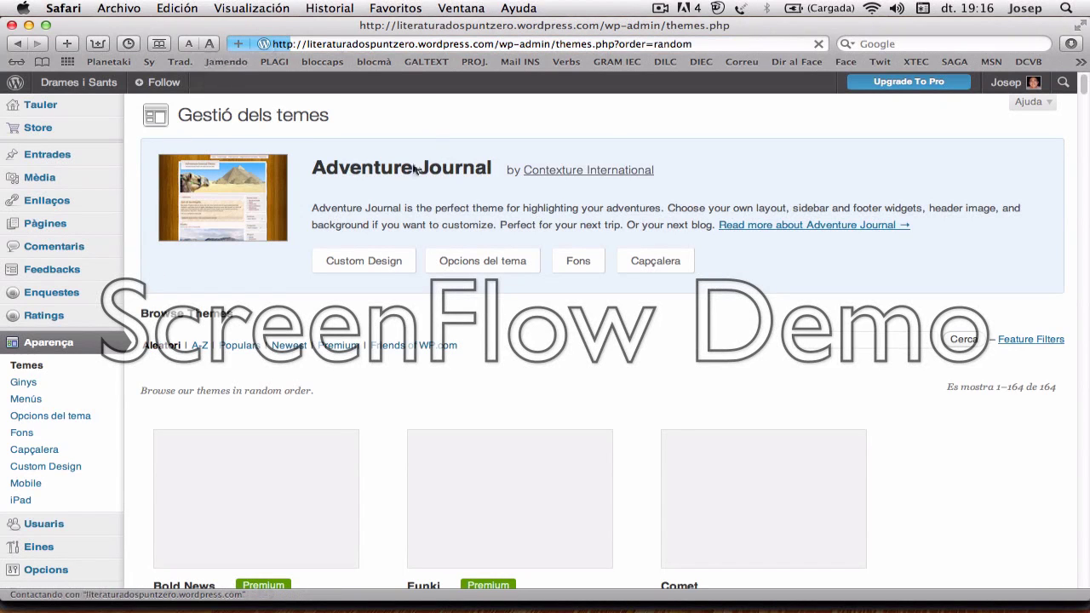
click(196, 348)
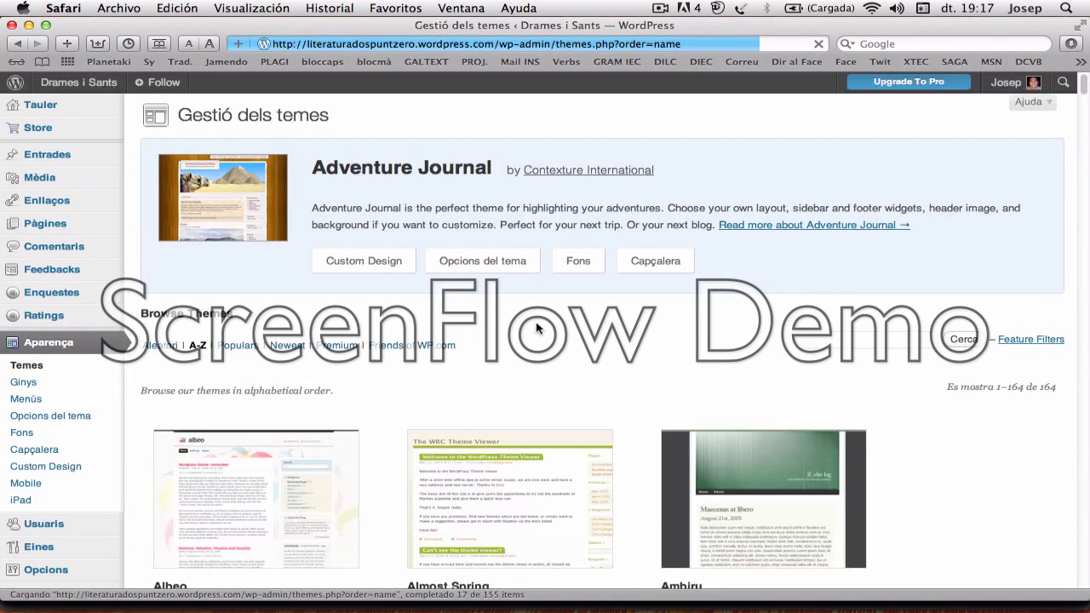
scroll(537, 328, down, 6)
scroll(536, 327, up, 2)
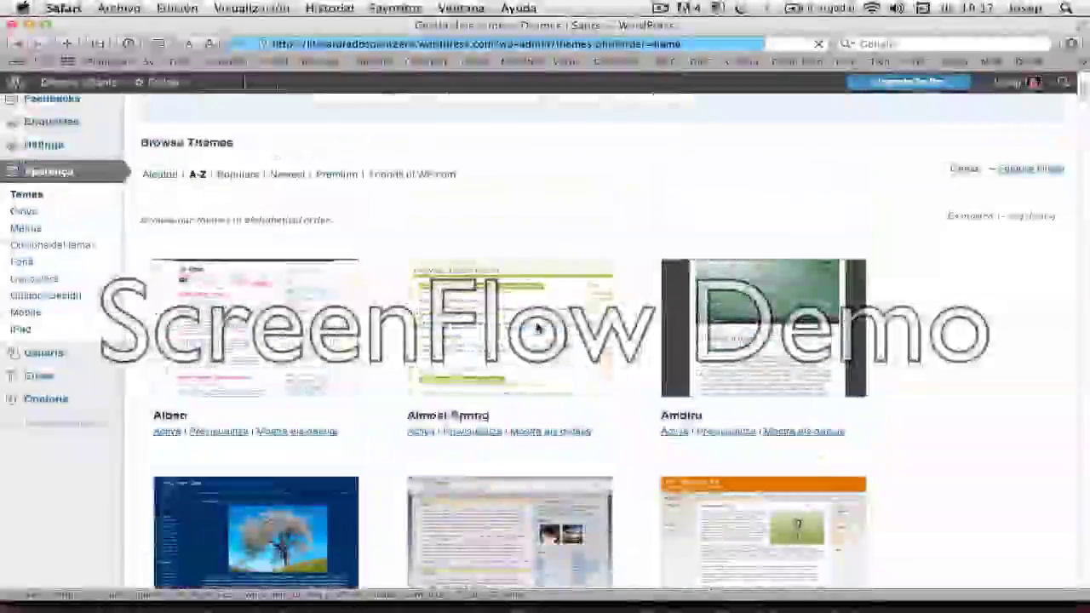
scroll(537, 328, up, 4)
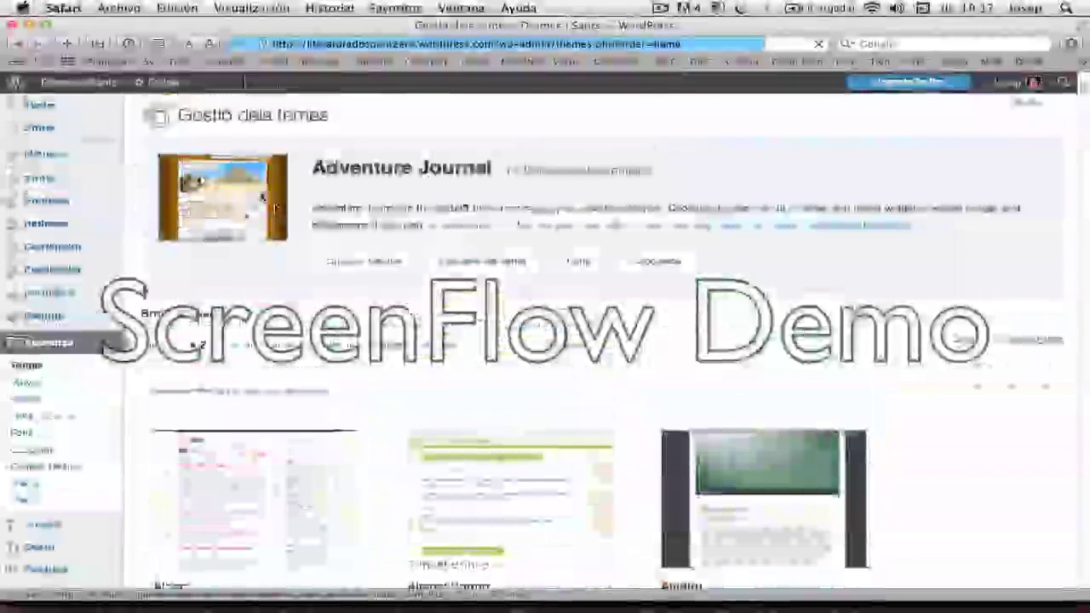
scroll(638, 370, down, 4)
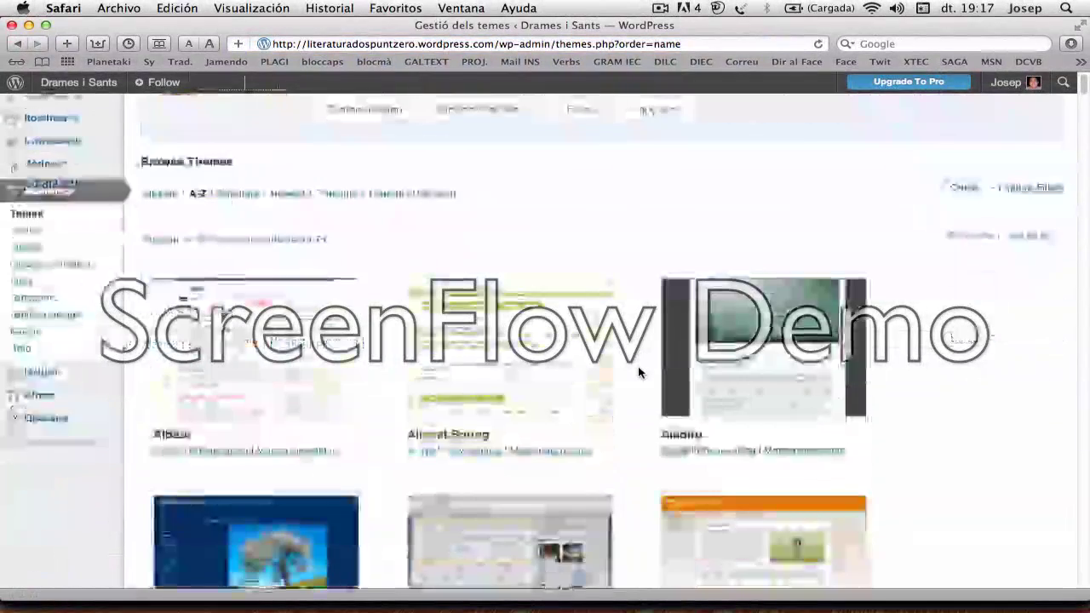
scroll(638, 370, down, 10)
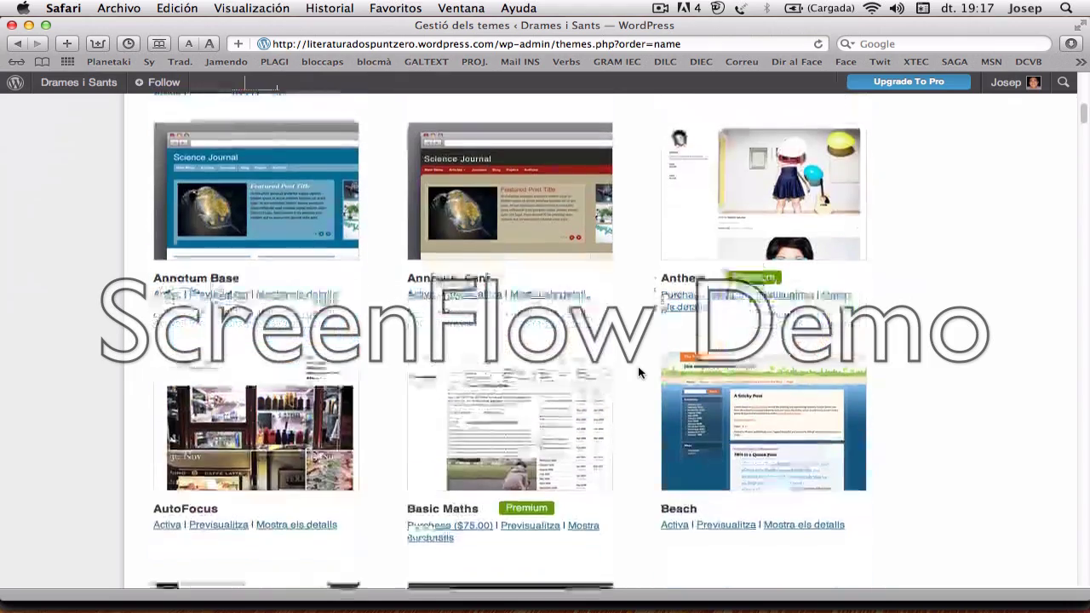
scroll(638, 371, down, 14)
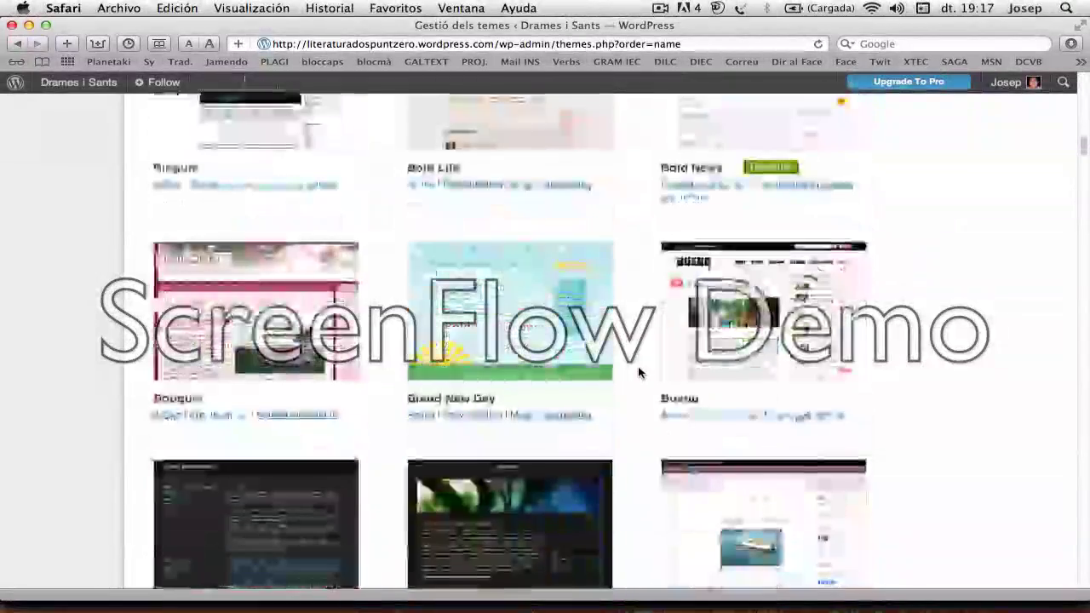
scroll(638, 371, down, 6)
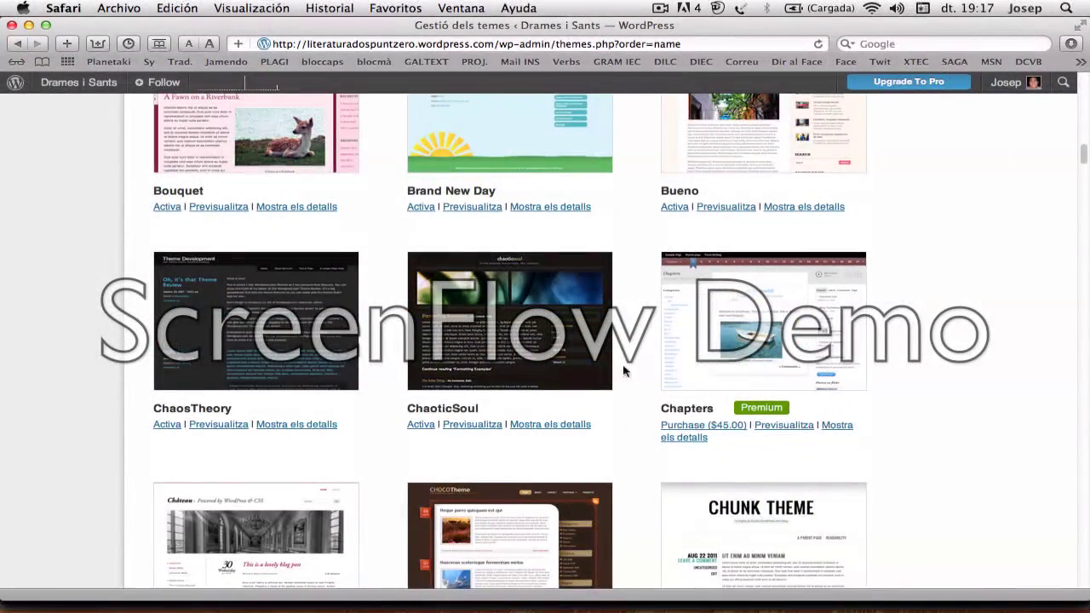
click(516, 341)
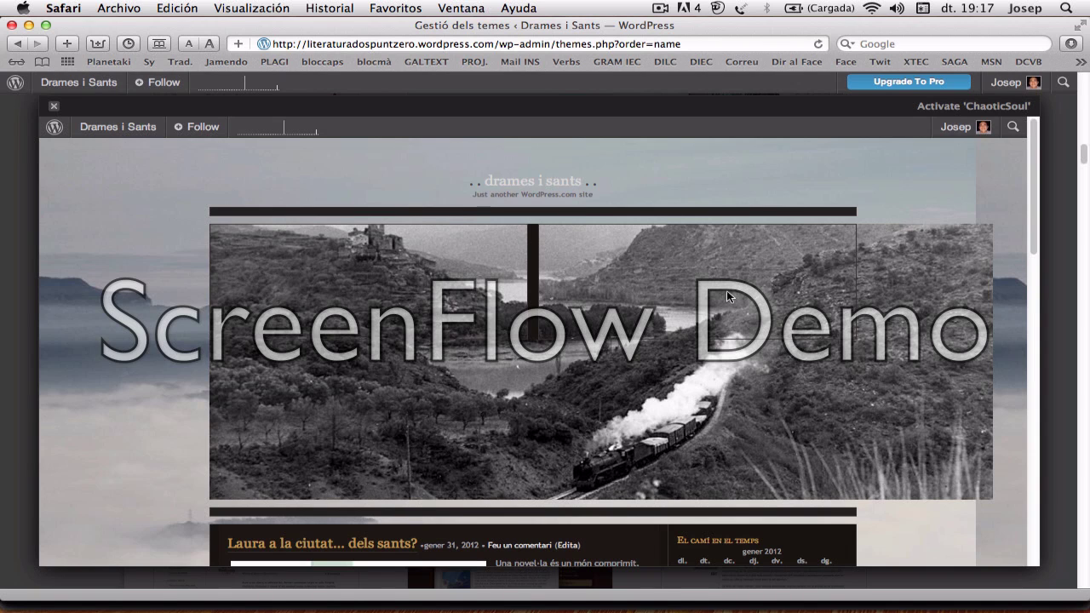
click(51, 108)
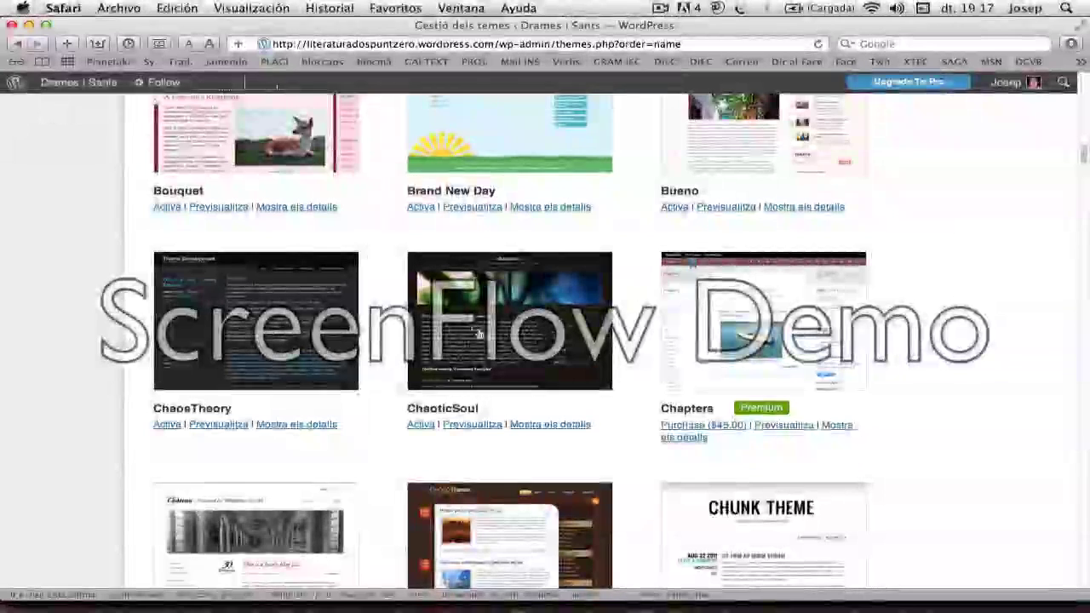
scroll(480, 334, down, 3)
scroll(480, 334, down, 3)
scroll(480, 334, down, 5)
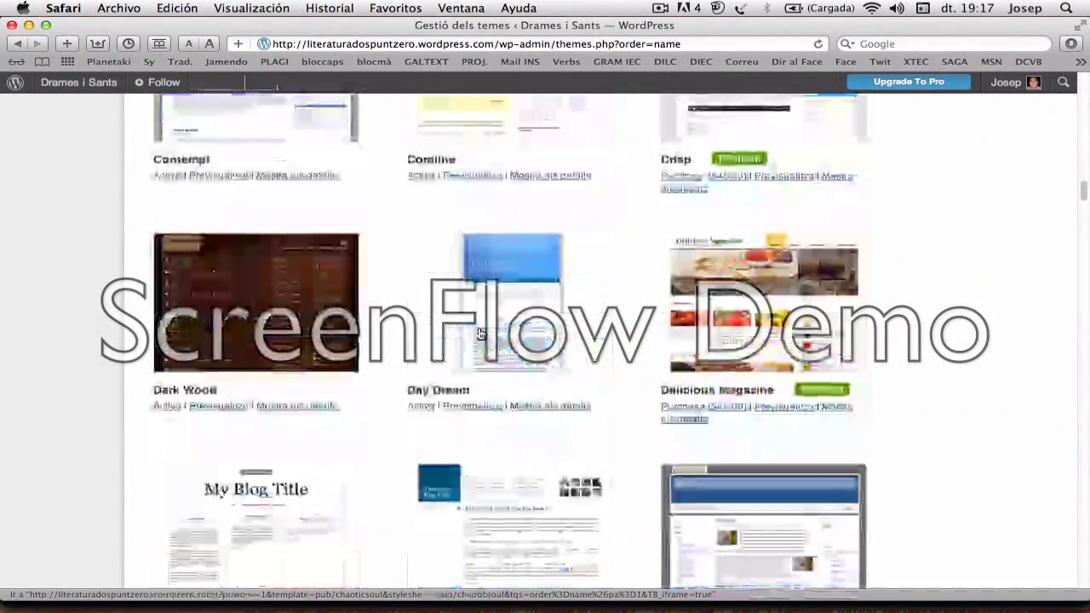
scroll(479, 332, down, 4)
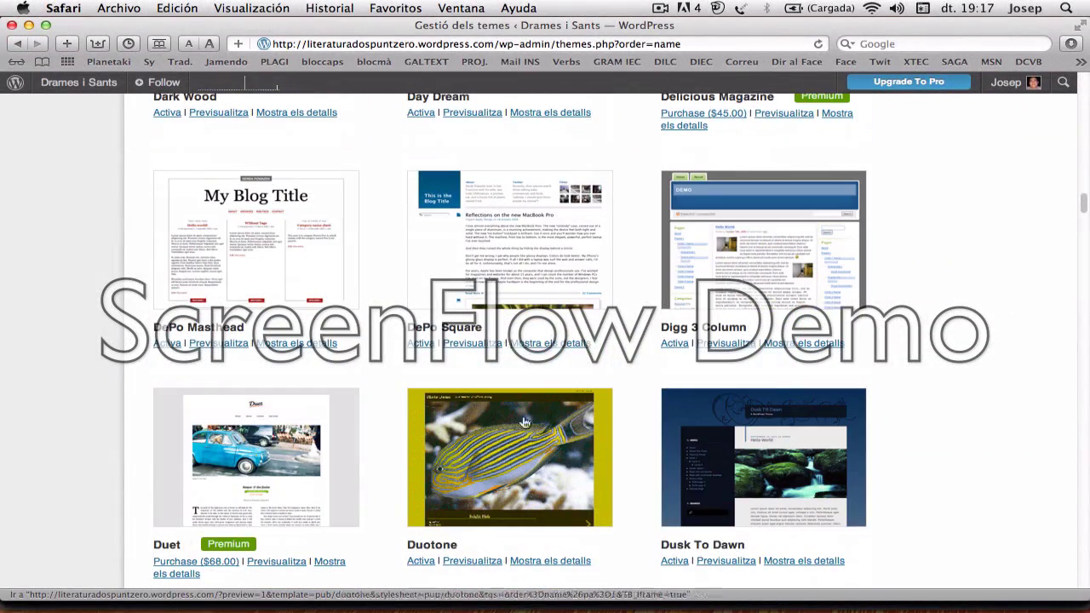
click(488, 444)
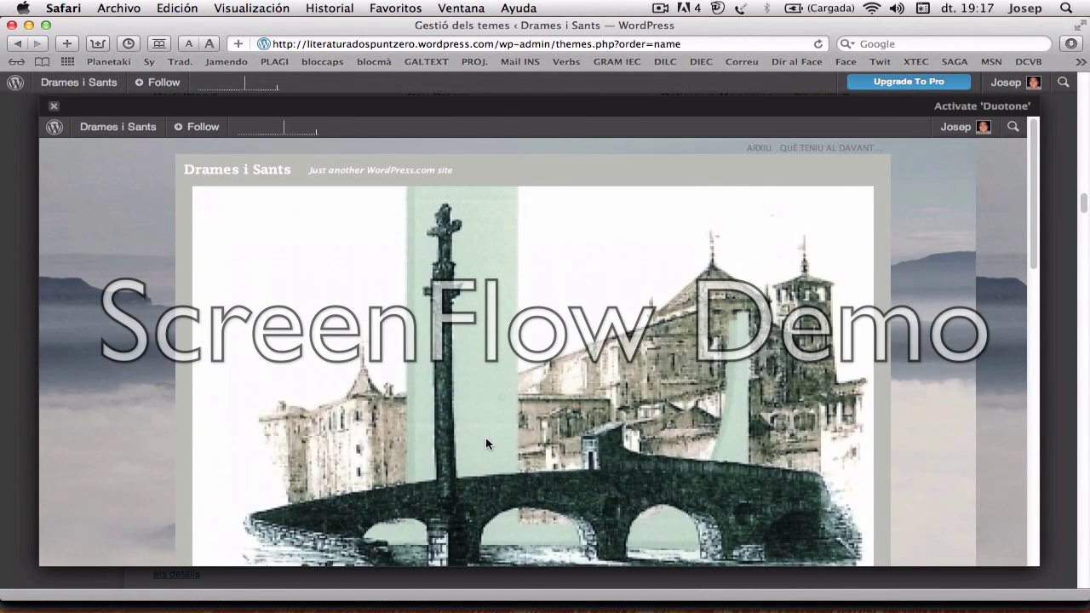
click(54, 111)
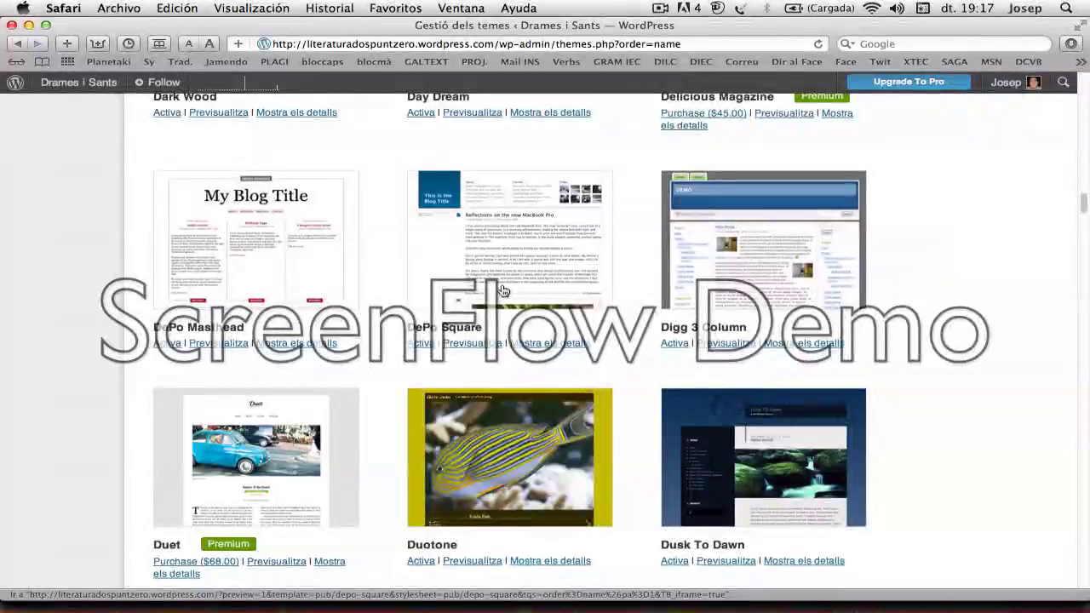
scroll(503, 292, down, 10)
scroll(502, 292, up, 15)
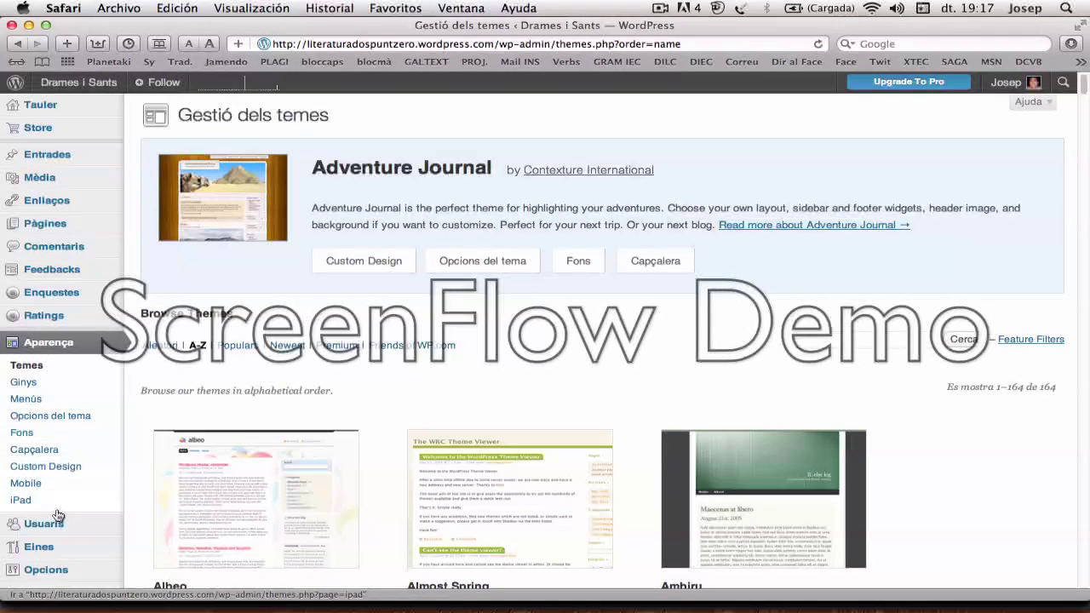
Step: Open Aparença > Capçalera and confirm the uploaded steam-train photo as the header
click(38, 449)
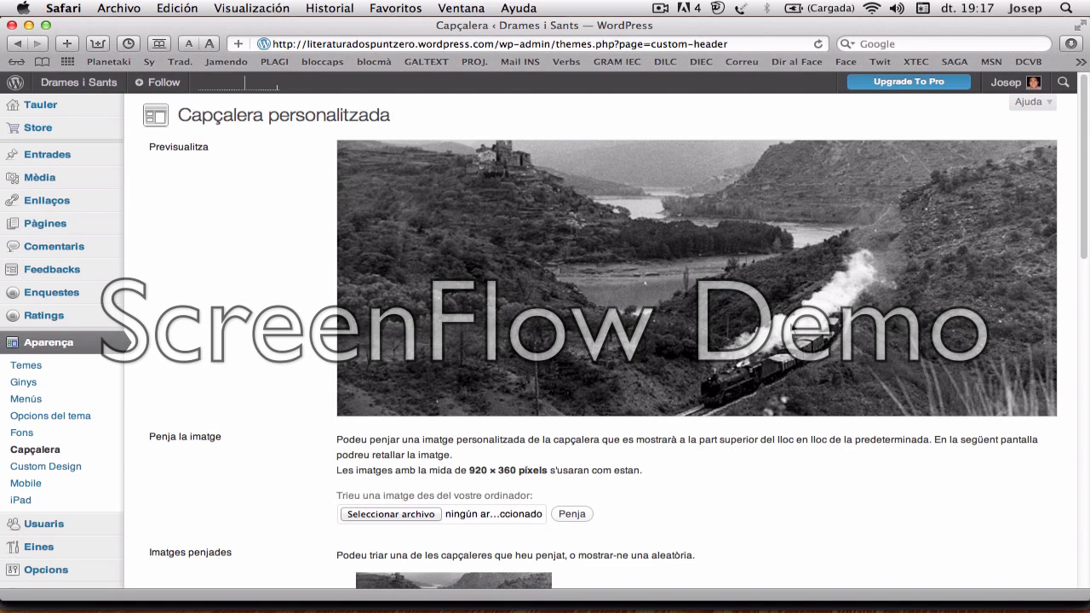
scroll(848, 459, down, 10)
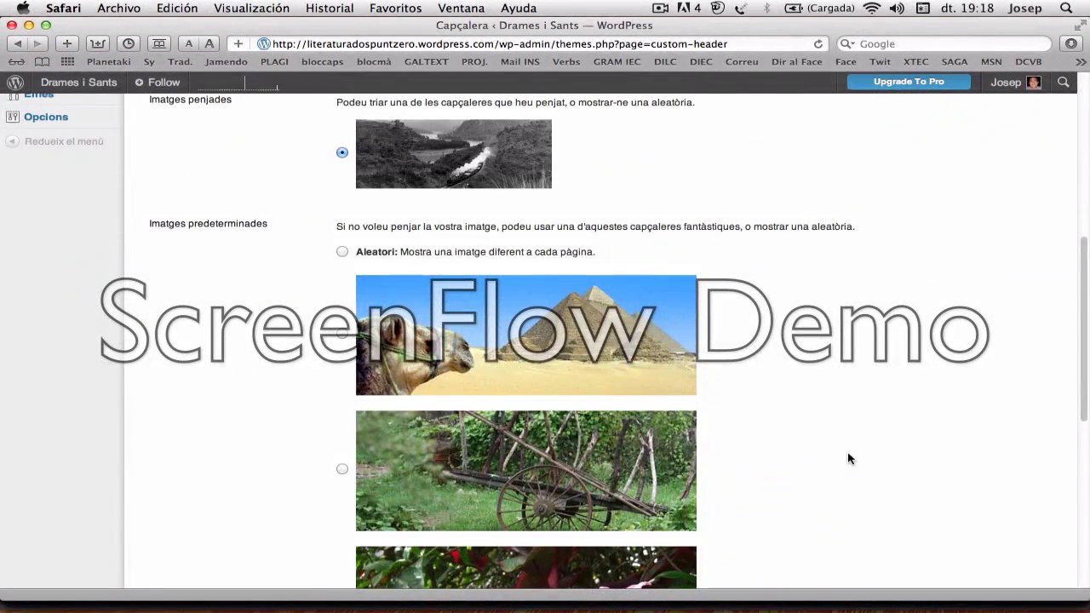
scroll(848, 459, down, 4)
scroll(848, 459, down, 7)
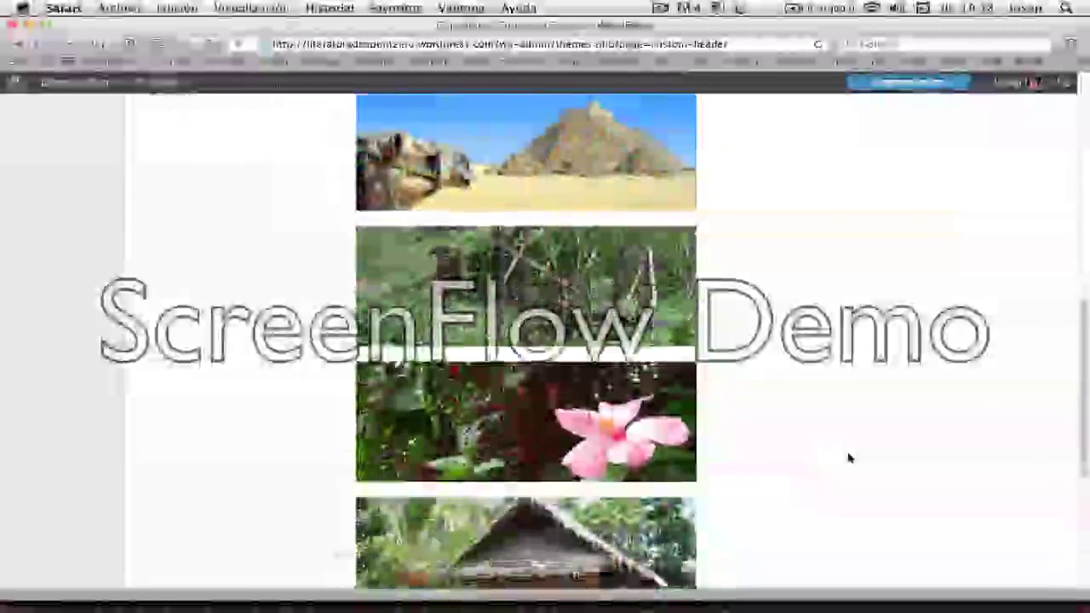
scroll(848, 459, up, 14)
scroll(848, 459, up, 7)
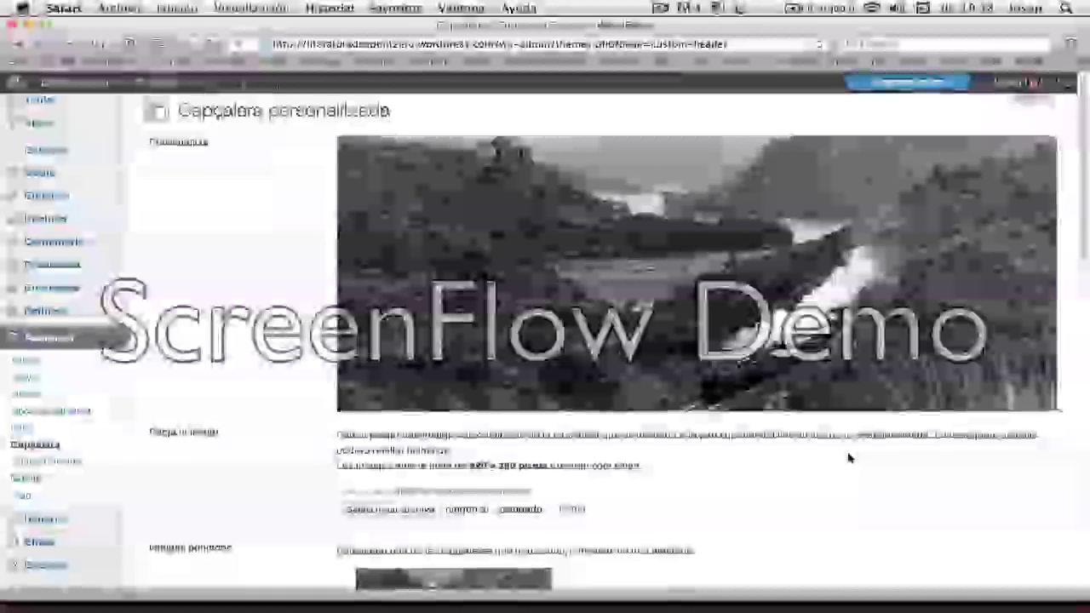
scroll(849, 459, down, 11)
scroll(848, 459, up, 2)
scroll(848, 459, up, 2)
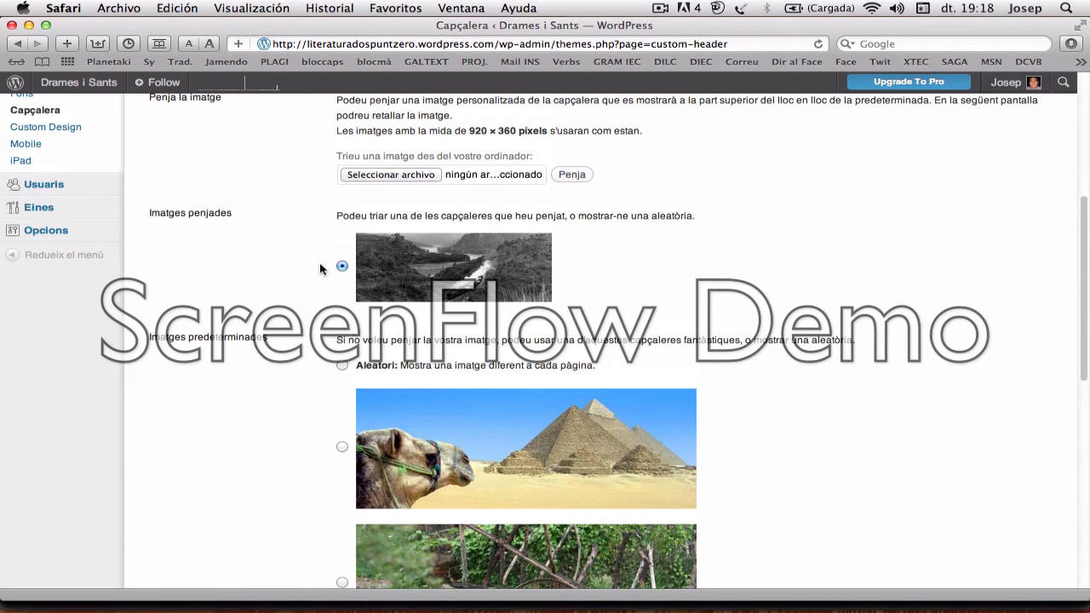
scroll(322, 269, up, 5)
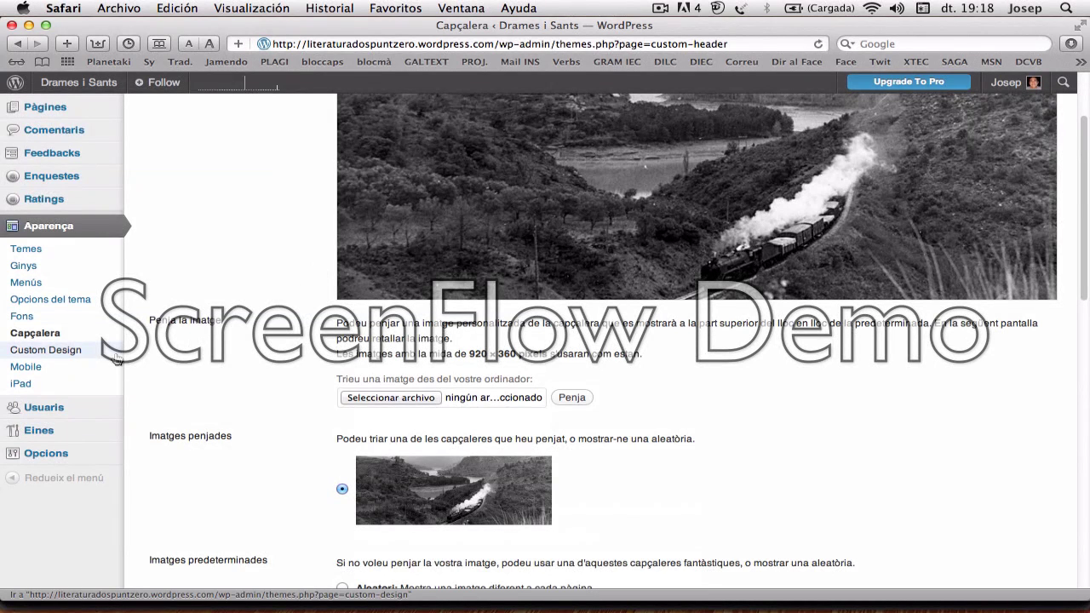
Step: On Aparença > Fons, save the seascape background: left position, mosaic repeat, fixed
click(26, 323)
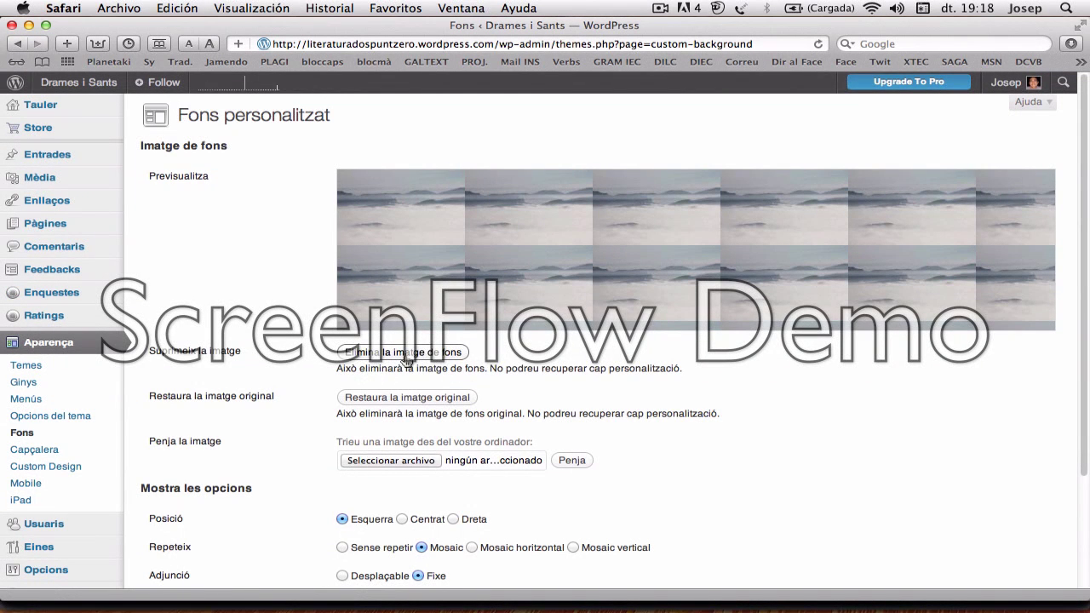
scroll(705, 381, down, 5)
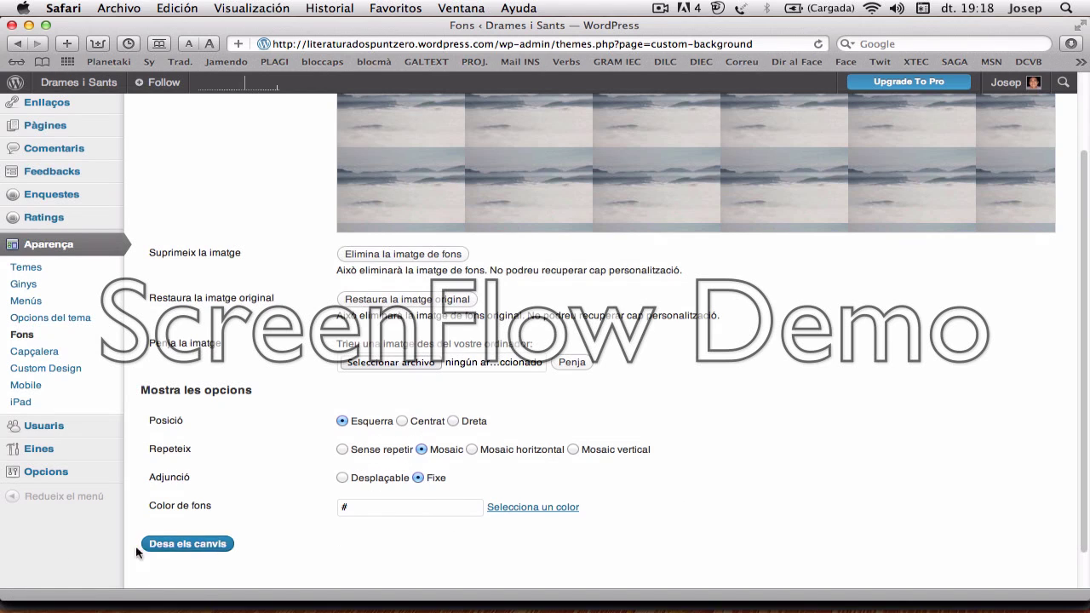
click(190, 544)
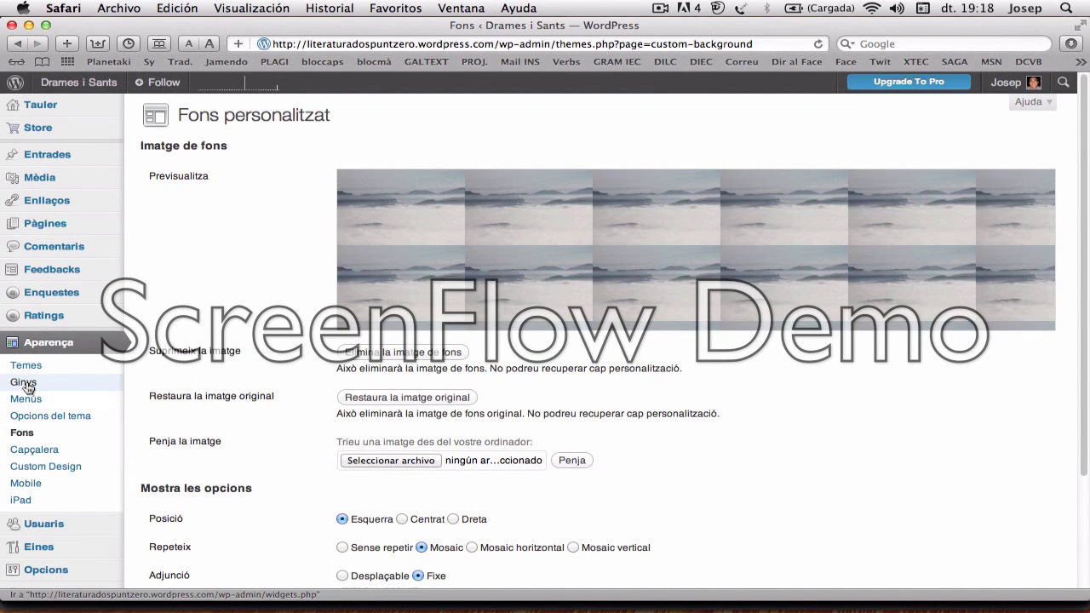
scroll(26, 388, down, 3)
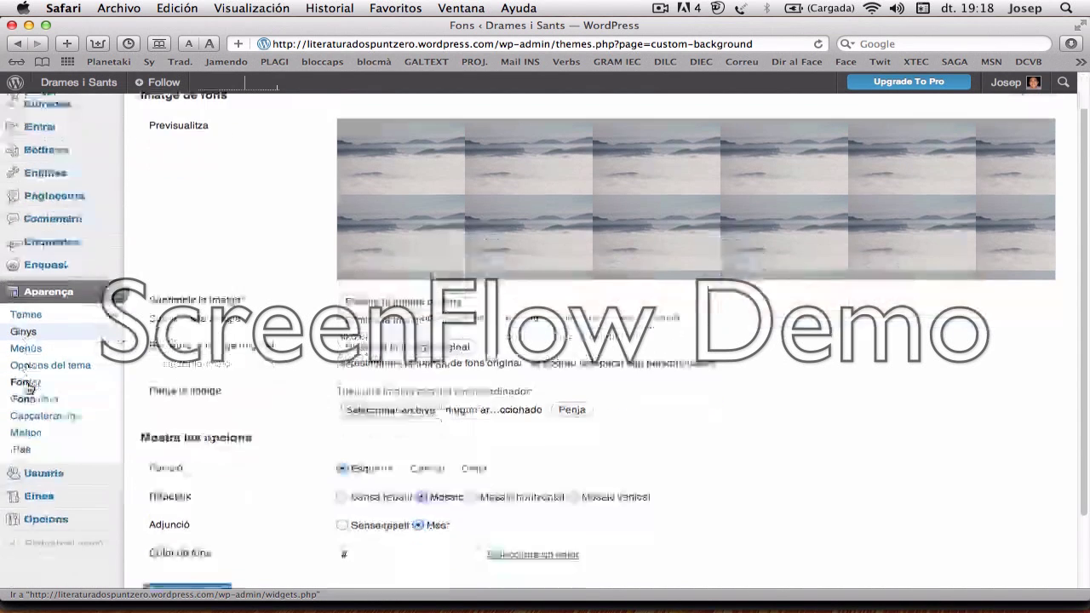
mouse_move(39, 479)
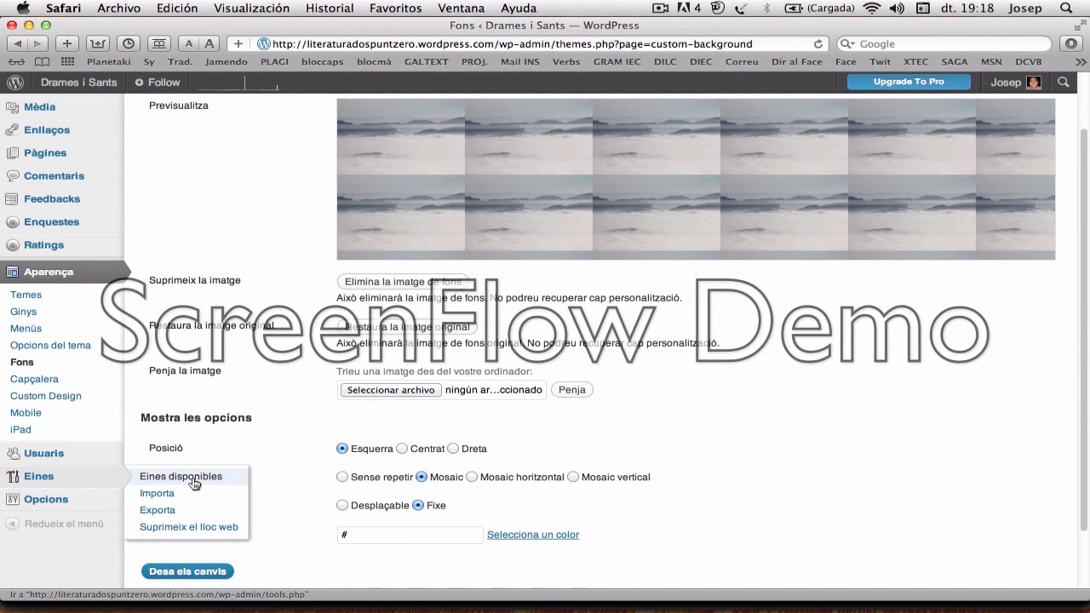
mouse_move(57, 509)
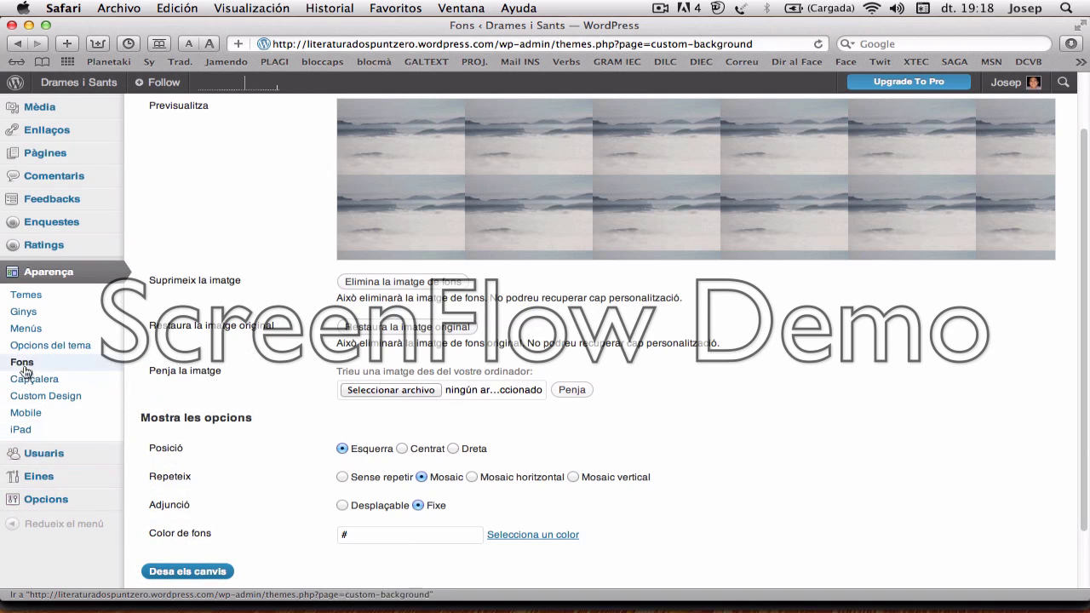
Step: Open Aparença > Ginys, browse the widget list and drag Arxius into the Primary Sidebar
click(30, 314)
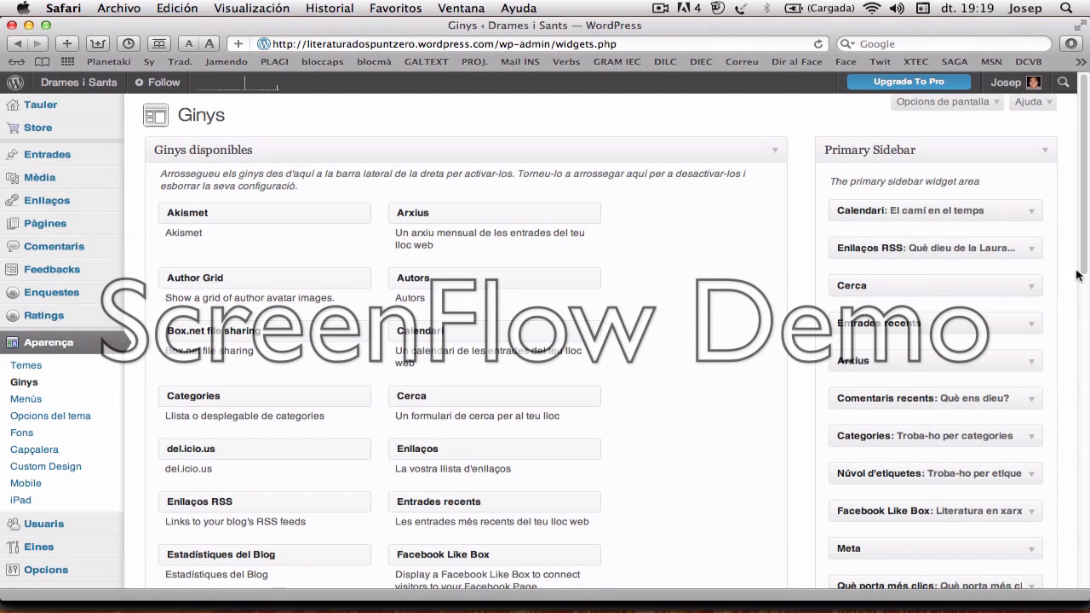
scroll(962, 318, down, 5)
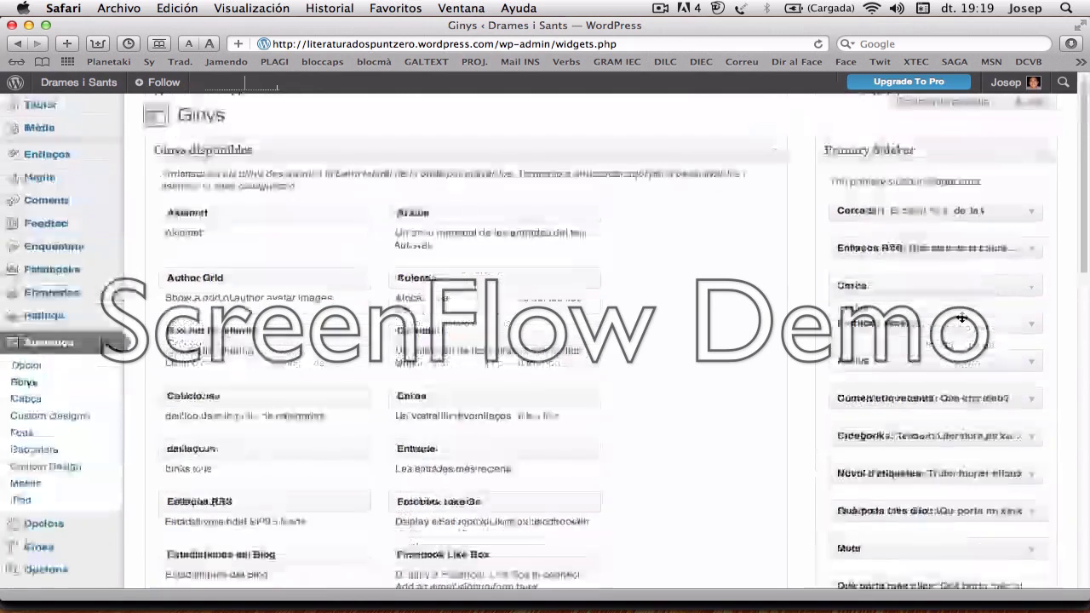
scroll(962, 318, down, 3)
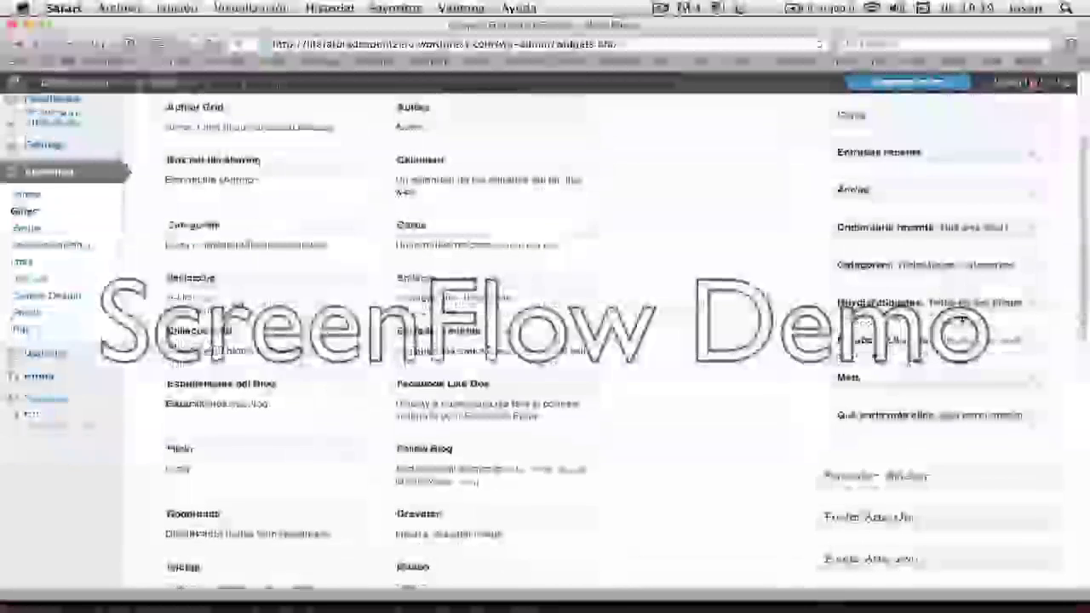
scroll(961, 318, down, 3)
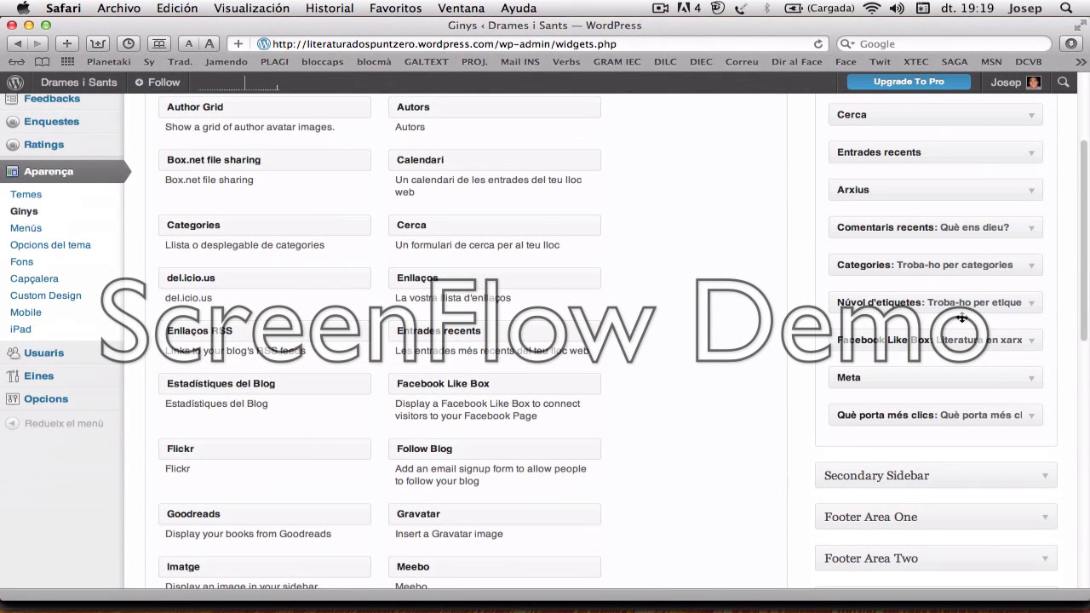
scroll(962, 318, up, 2)
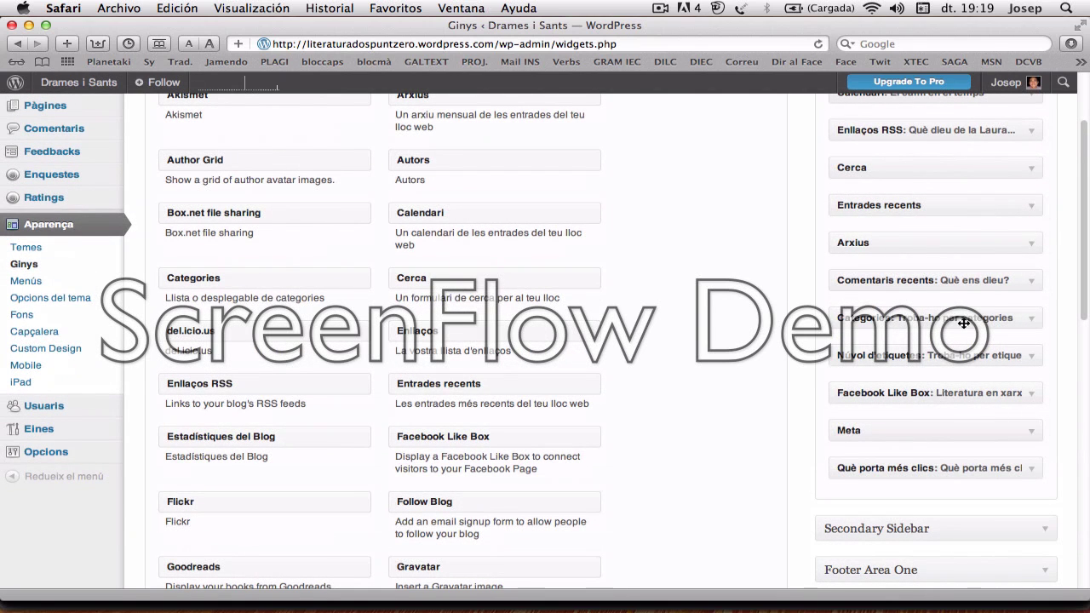
scroll(894, 366, up, 1)
scroll(894, 361, up, 3)
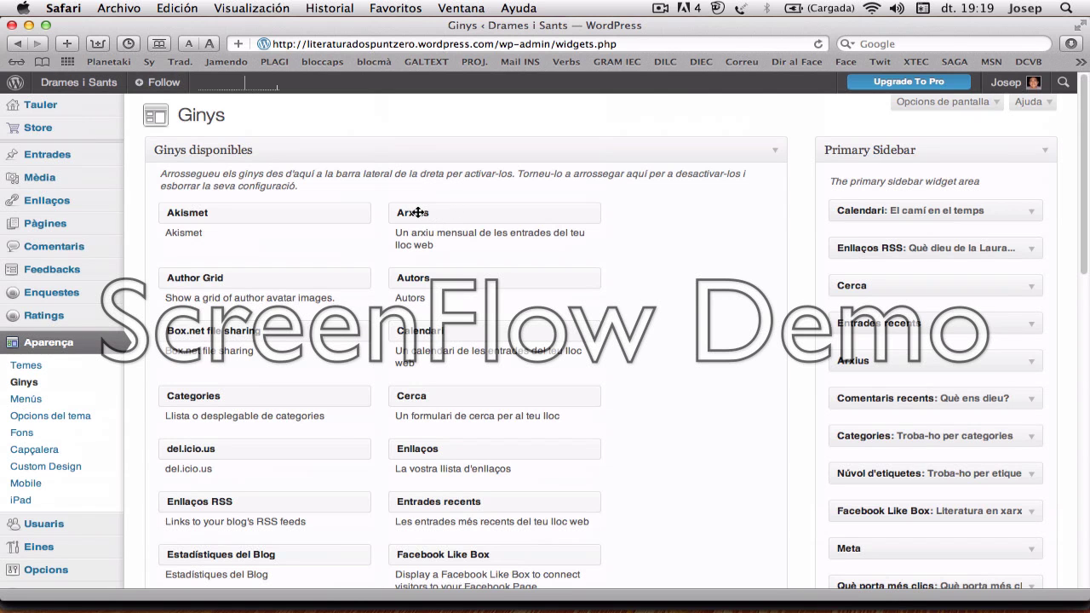
drag(417, 212, 444, 208)
mouse_move(47, 161)
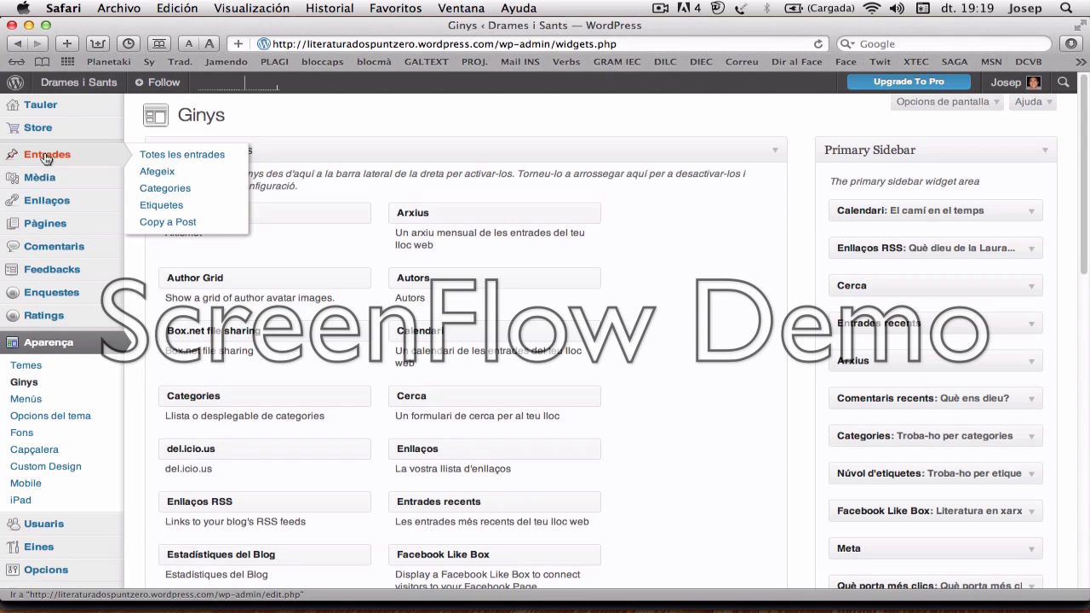
Step: Start a new post, toggle HTML and Visual views, type placeholder body text, and open Add media
click(157, 173)
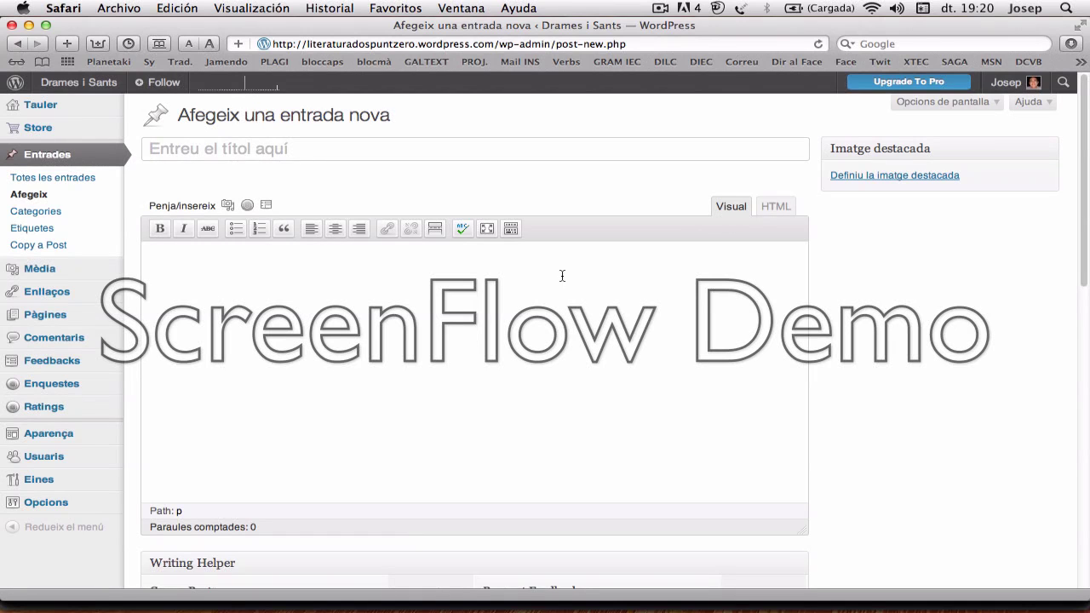
click(772, 213)
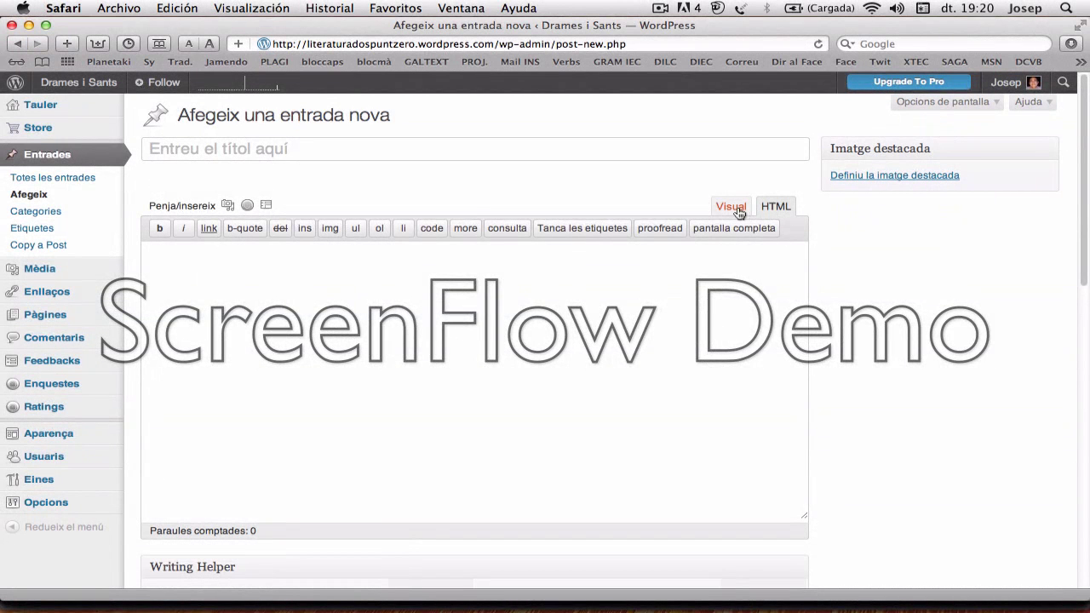
click(738, 209)
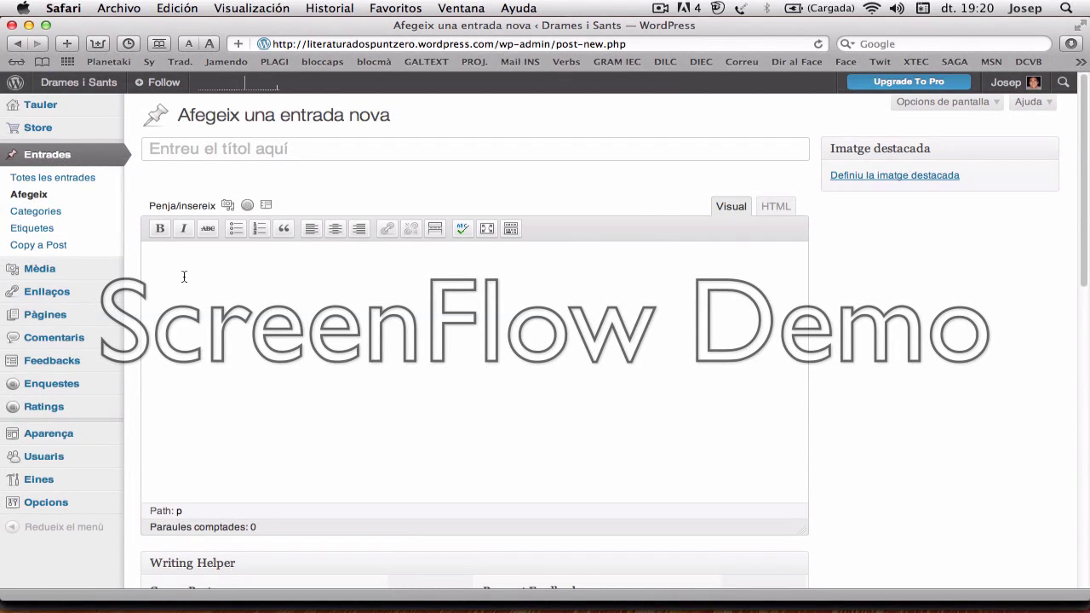
text(syñnwql´wk)
click(226, 210)
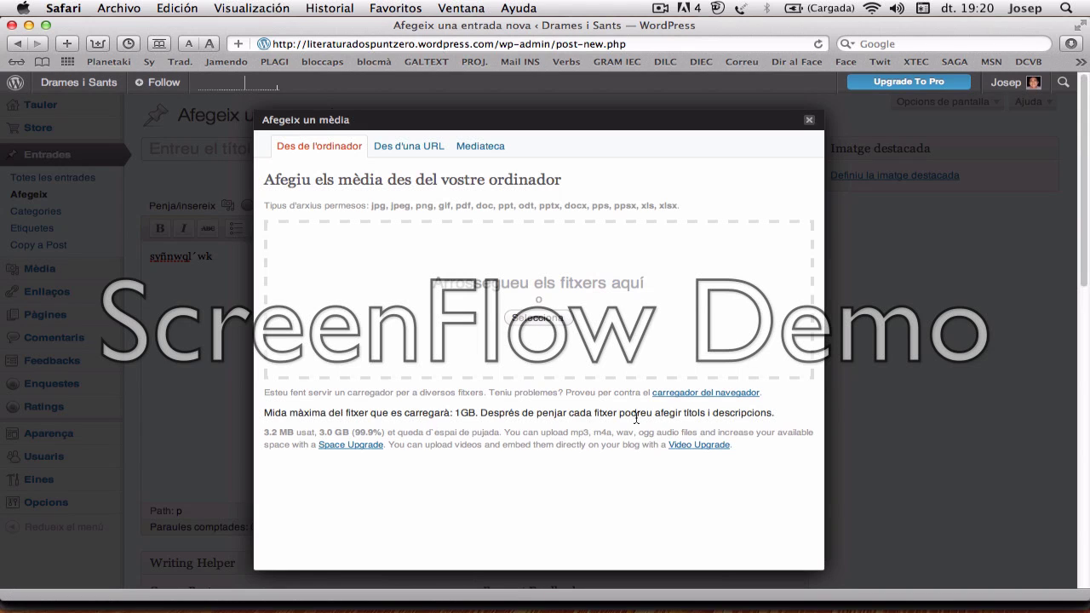
Step: Close the Afegeix un mèdia dialog to get back to the new post
click(808, 118)
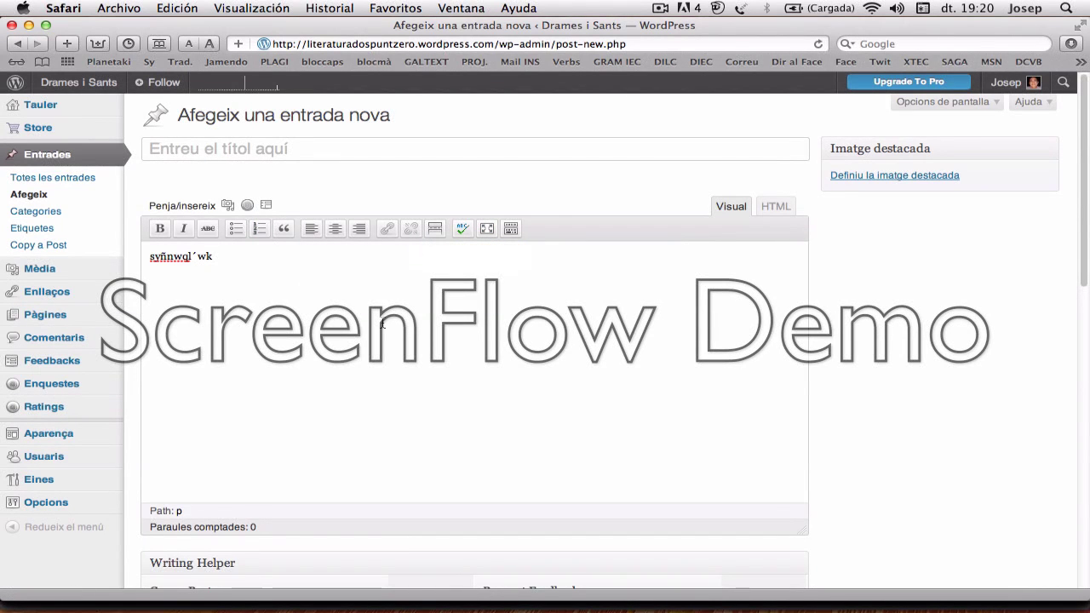
Step: Save the post with Desa l'esborrany and load its preview with Previsualitza
scroll(383, 324, down, 5)
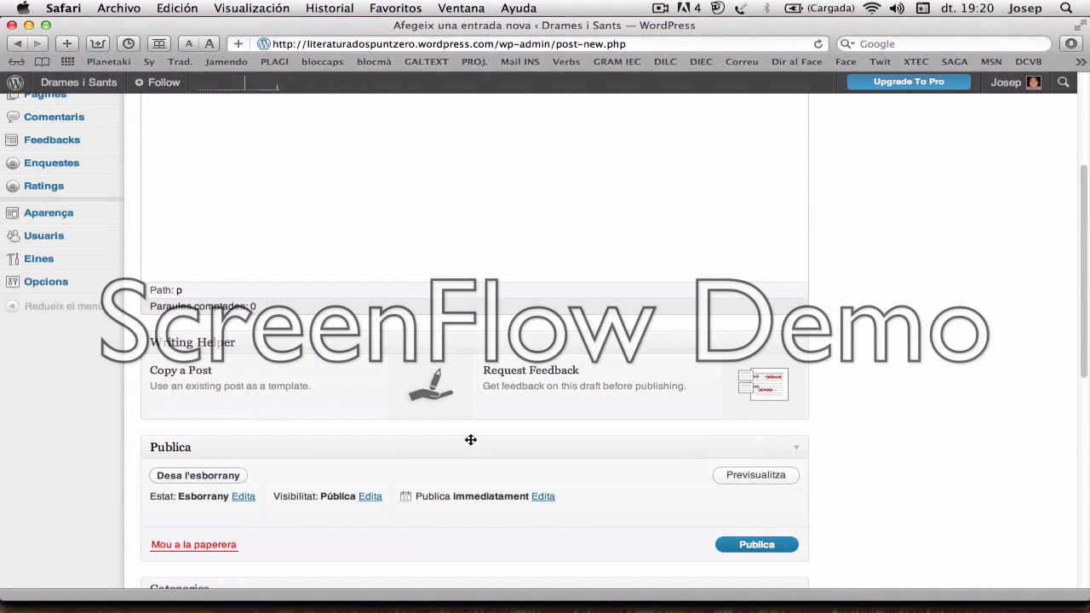
scroll(467, 441, down, 3)
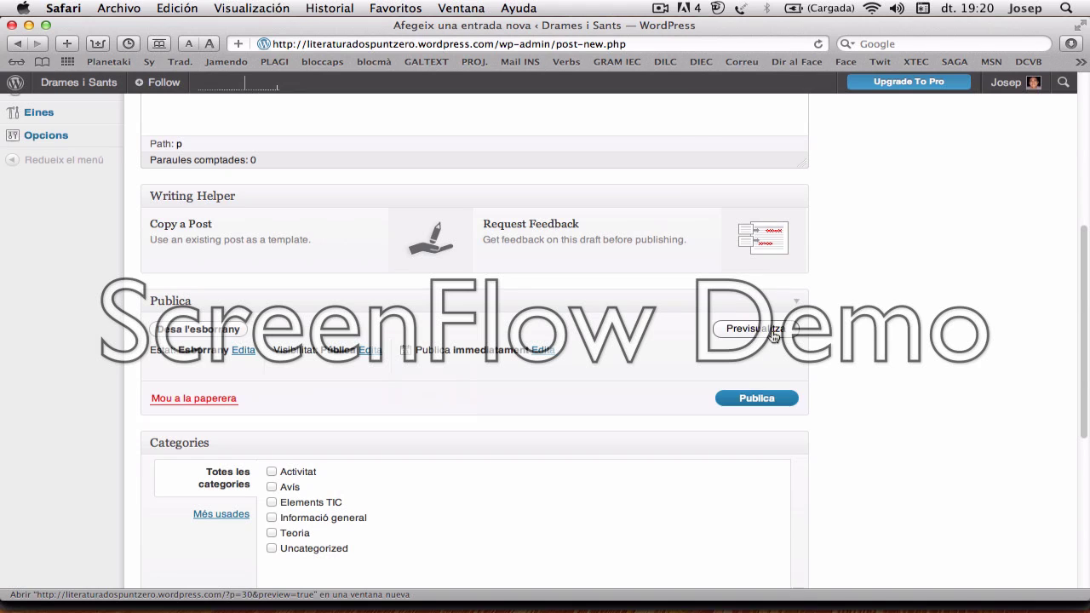
click(774, 336)
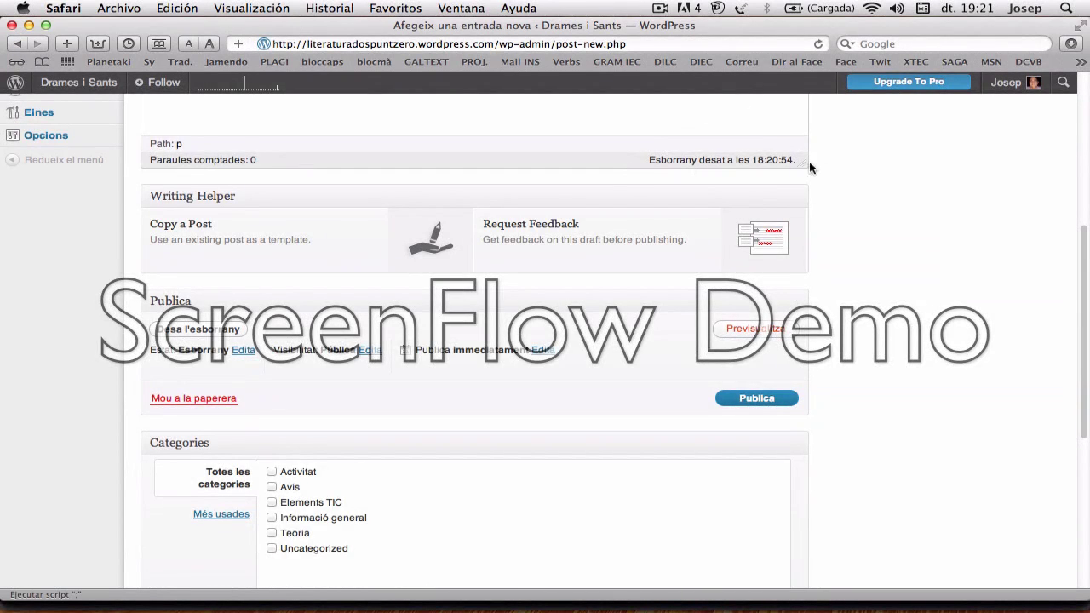
click(753, 335)
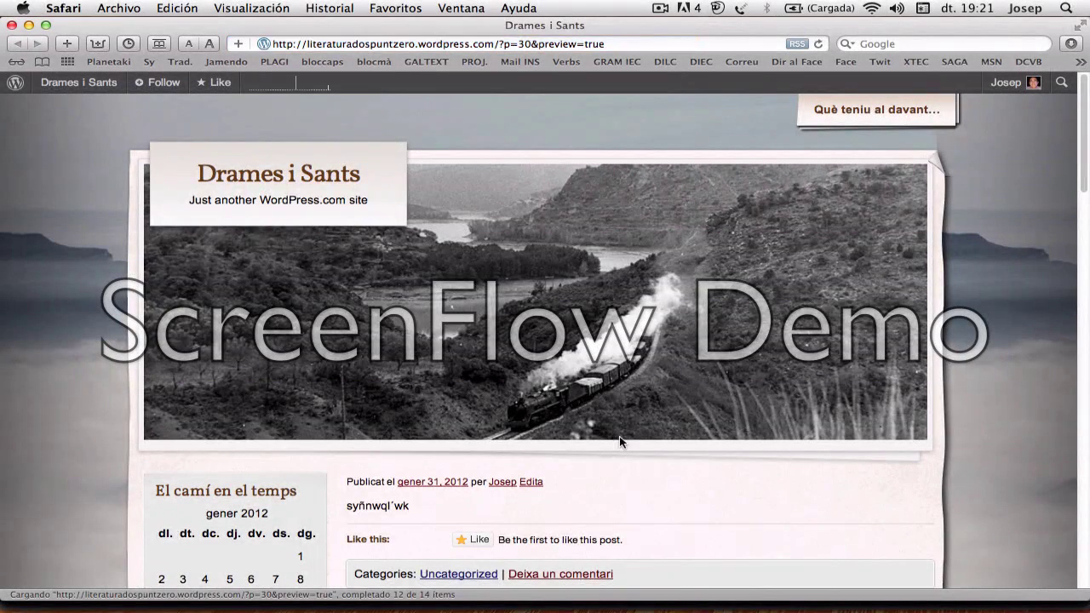
Step: Scroll through the draft's preview on the Drames i Sants blog
scroll(620, 441, down, 5)
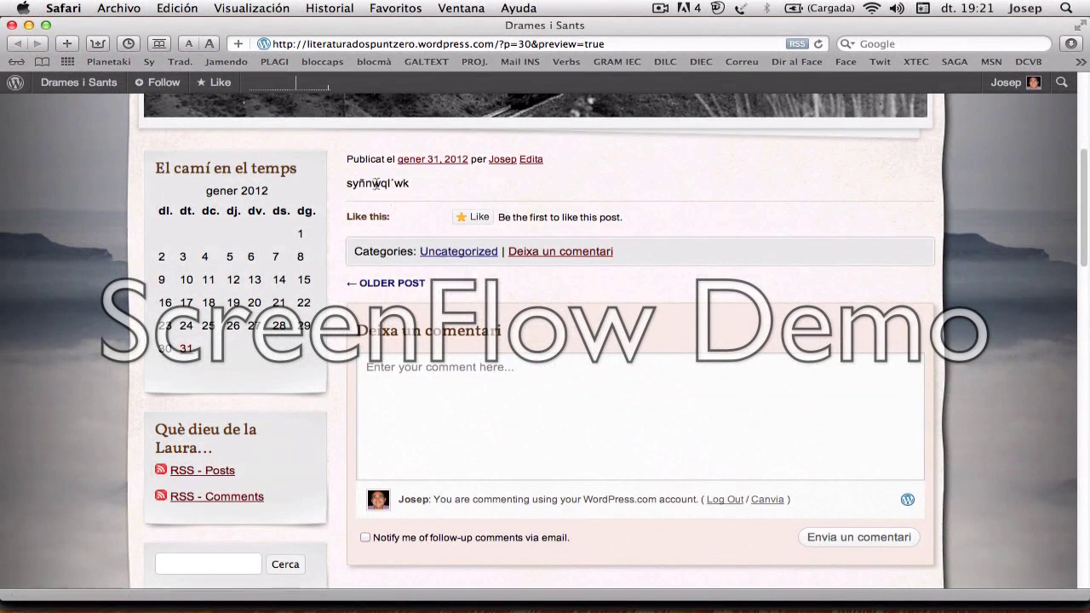
scroll(418, 185, up, 5)
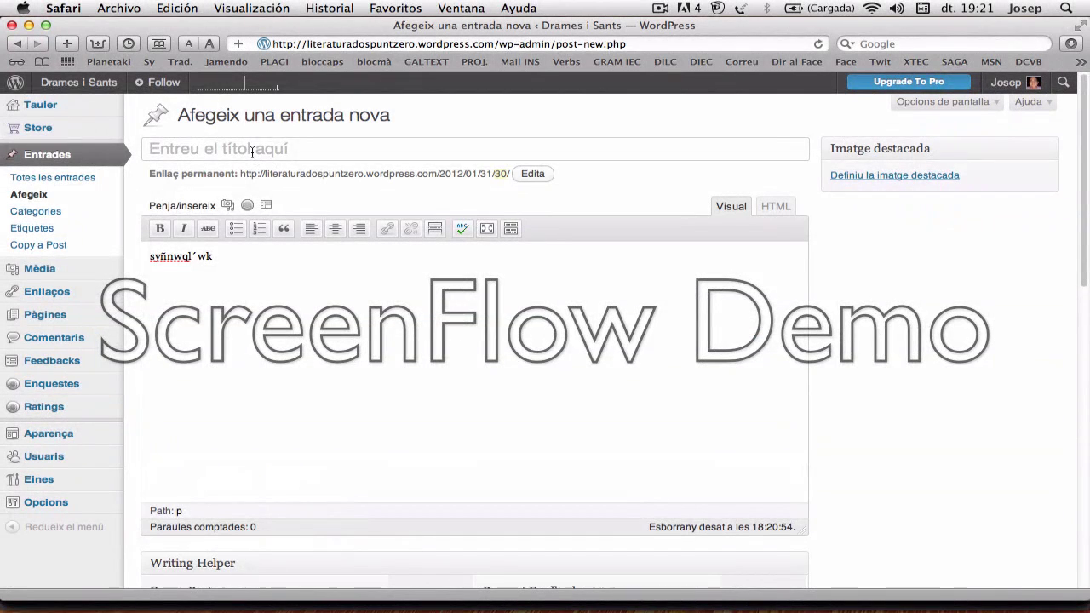
Step: Title the post 'Exercicis de comprensió 1-35' and delete the stray characters from its body
click(252, 152)
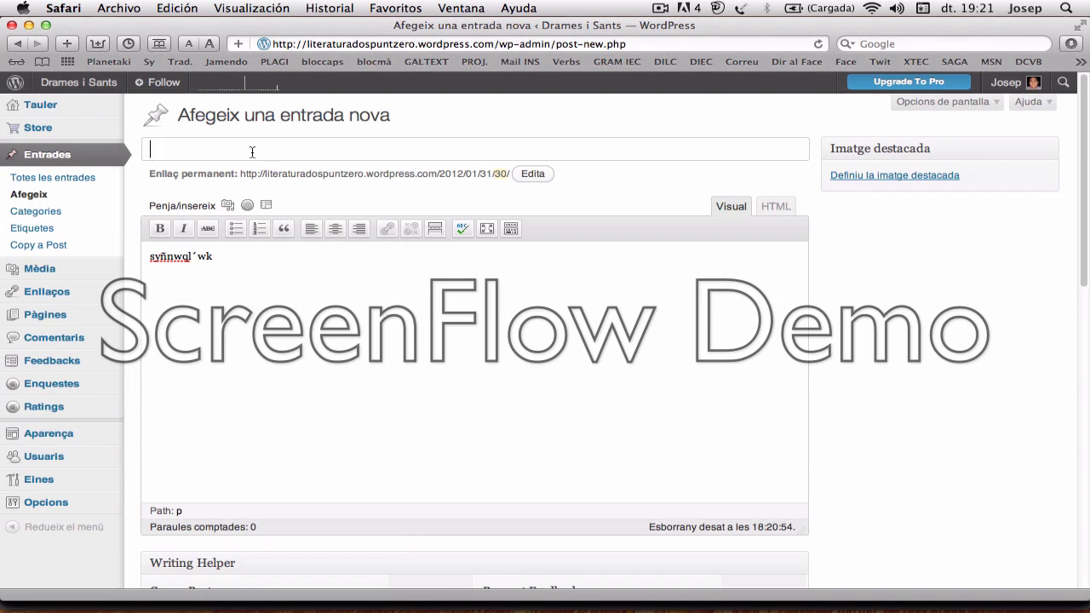
text(Exercicis de compre)
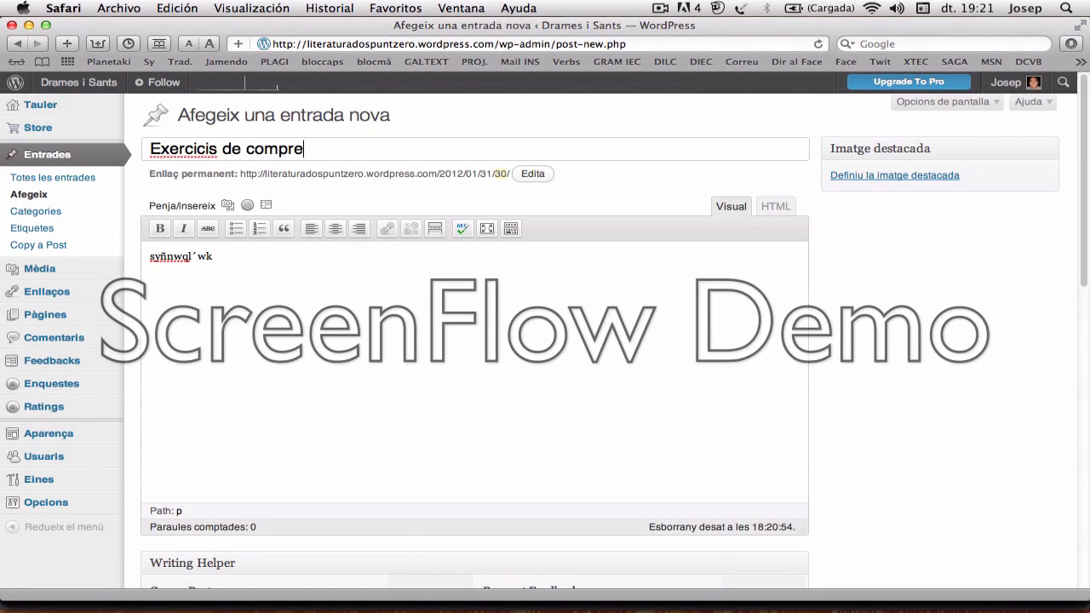
text(nsió 1)
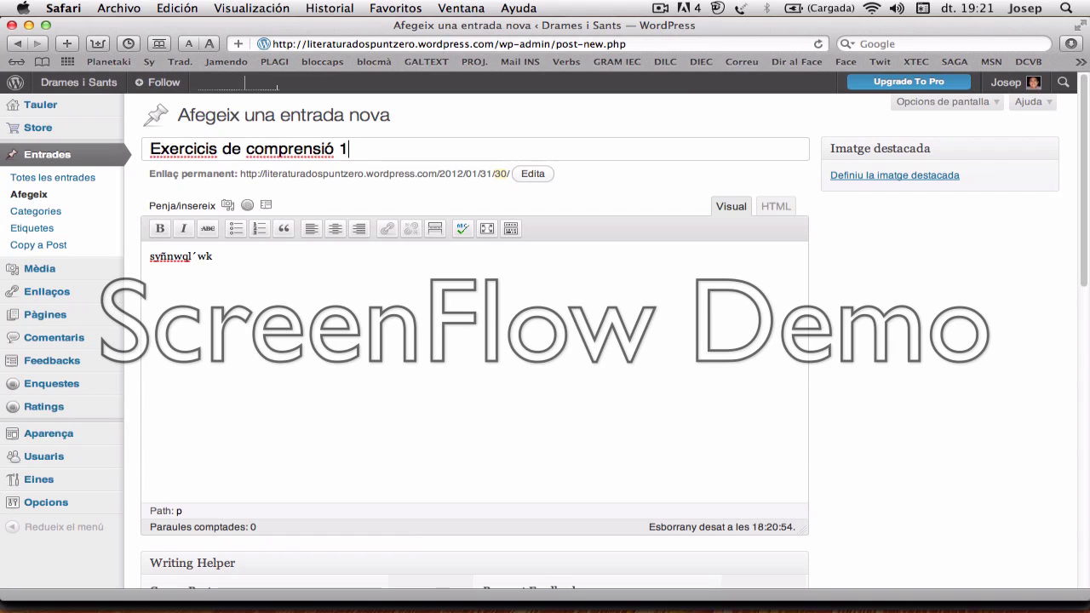
text(-35)
key(BackSpace)
key(BackSpace)
key(BackSpace)
key(BackSpace)
key(BackSpace)
key(BackSpace)
key(BackSpace)
key(BackSpace)
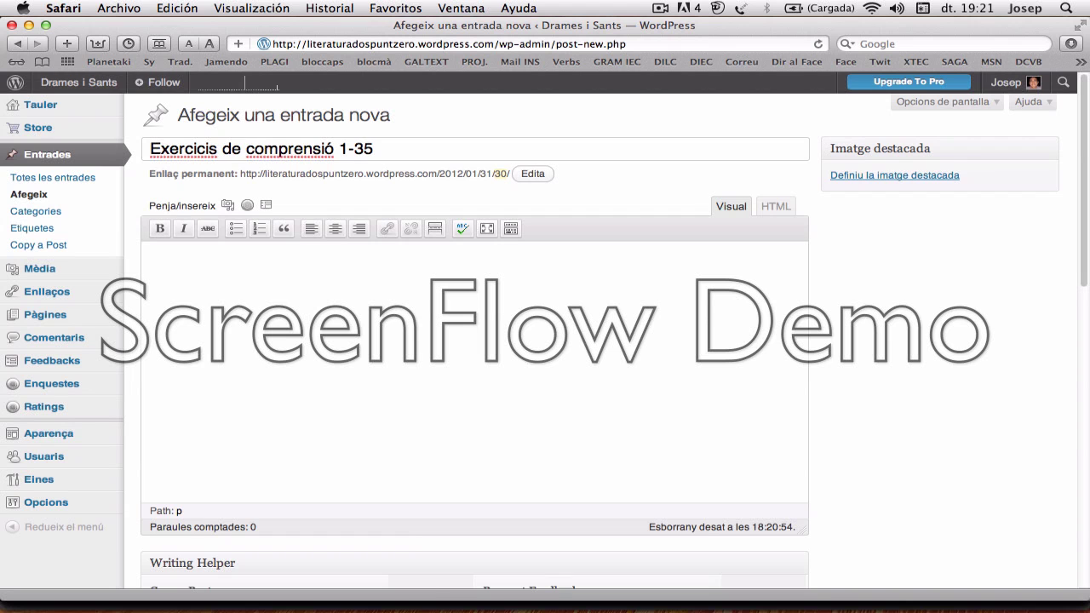
scroll(574, 288, down, 4)
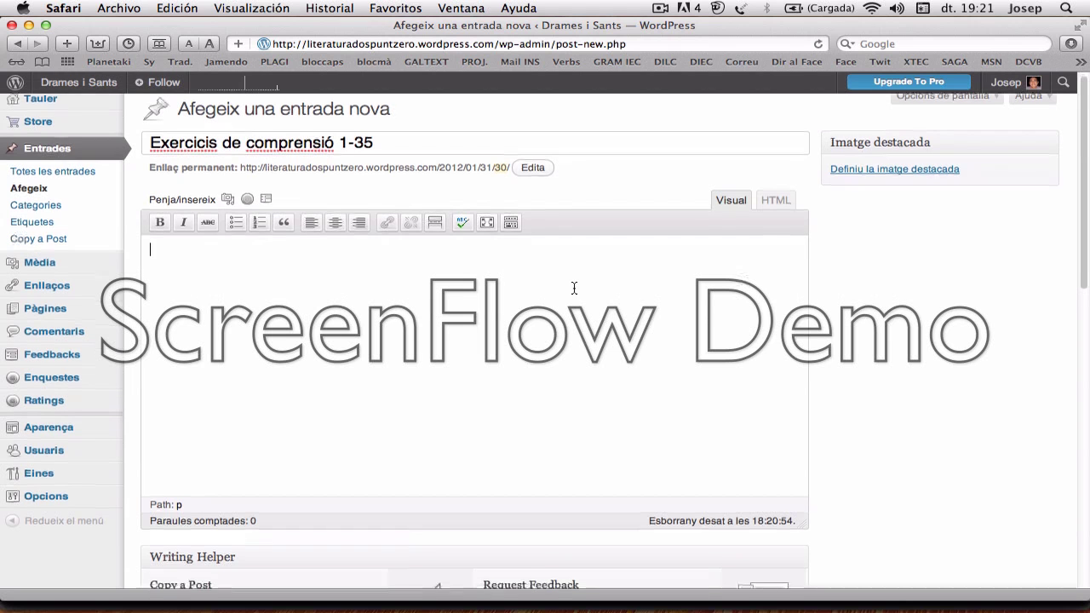
scroll(574, 288, down, 6)
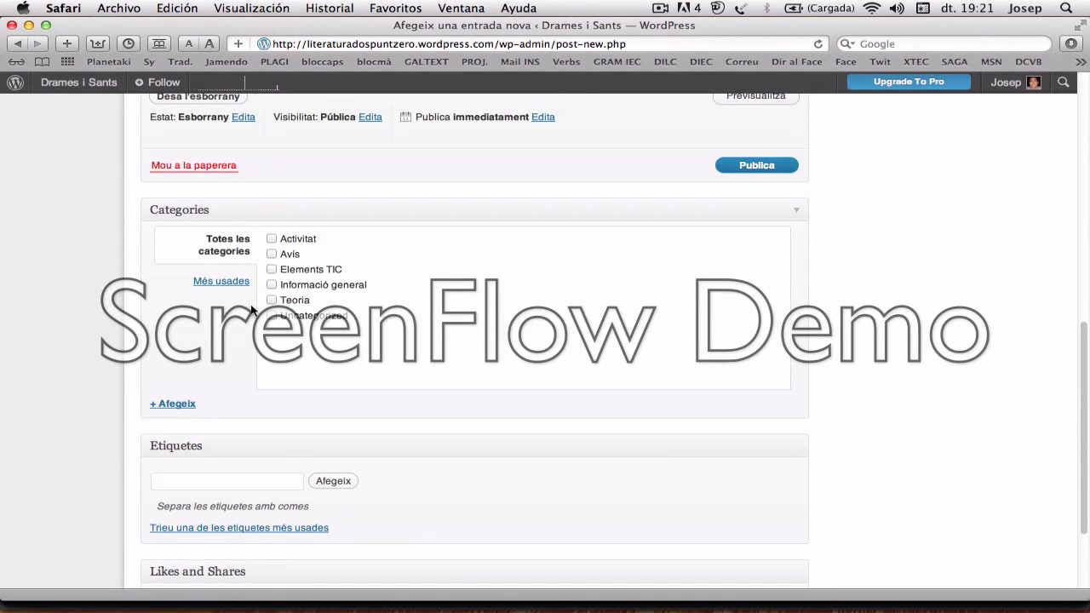
scroll(502, 321, up, 1)
scroll(502, 321, up, 10)
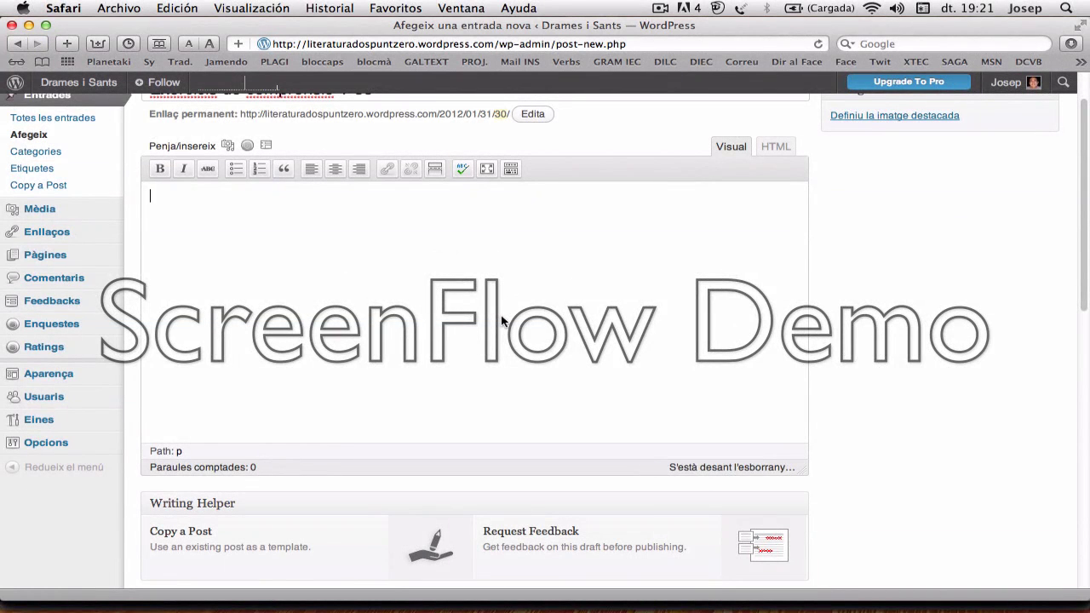
scroll(503, 321, up, 2)
scroll(502, 321, down, 5)
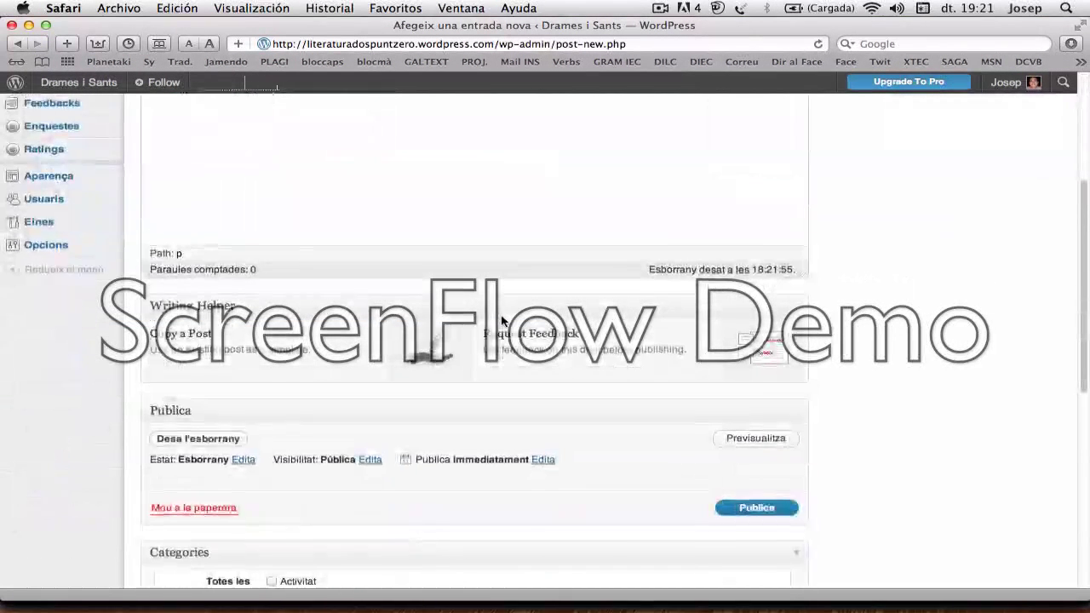
scroll(502, 321, down, 1)
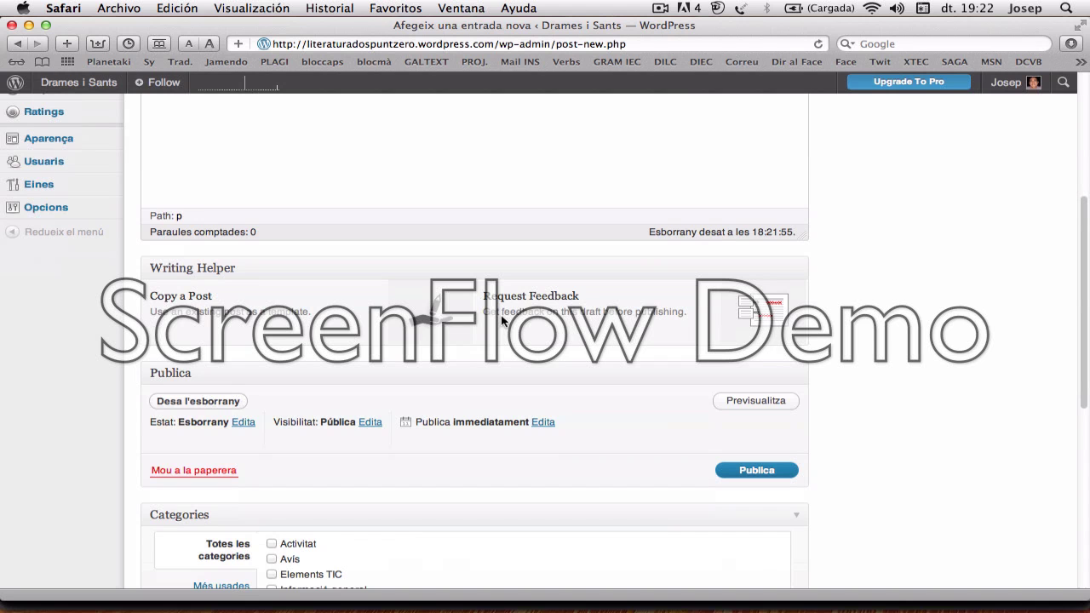
scroll(502, 321, up, 8)
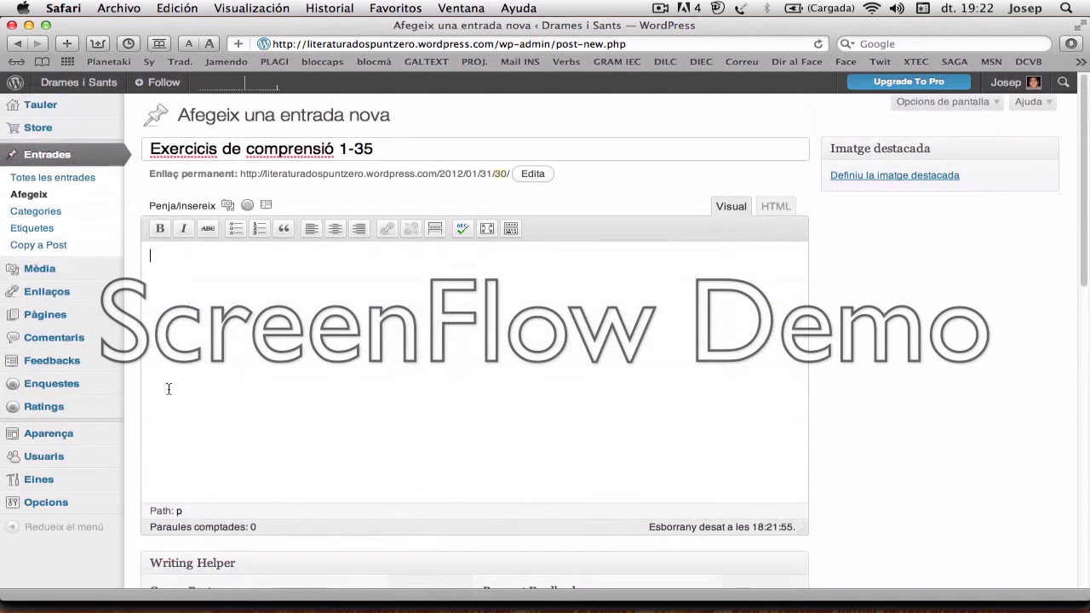
mouse_move(42, 314)
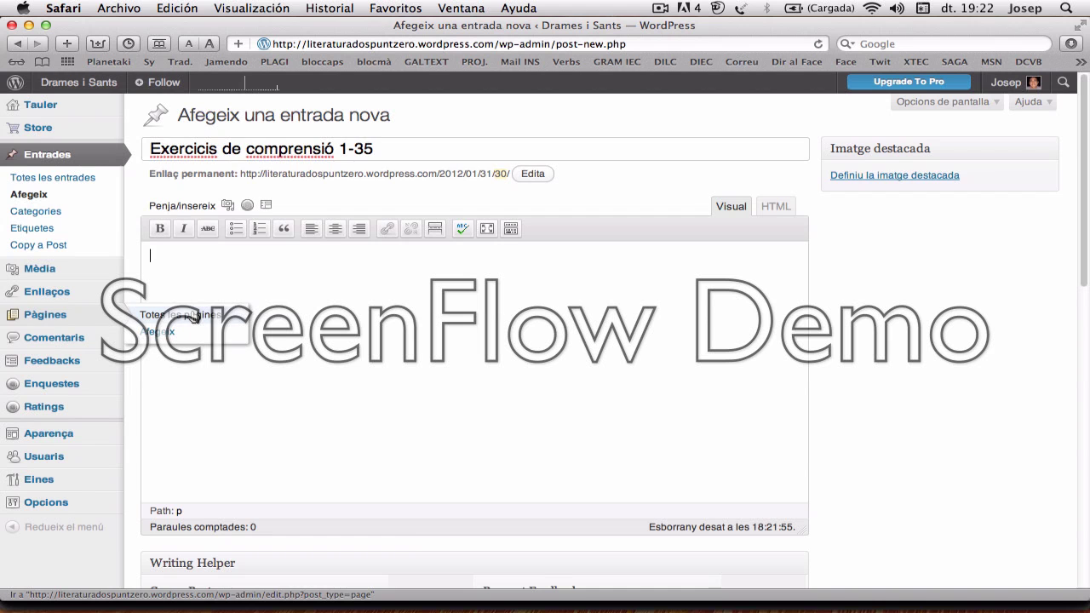
scroll(563, 332, down, 10)
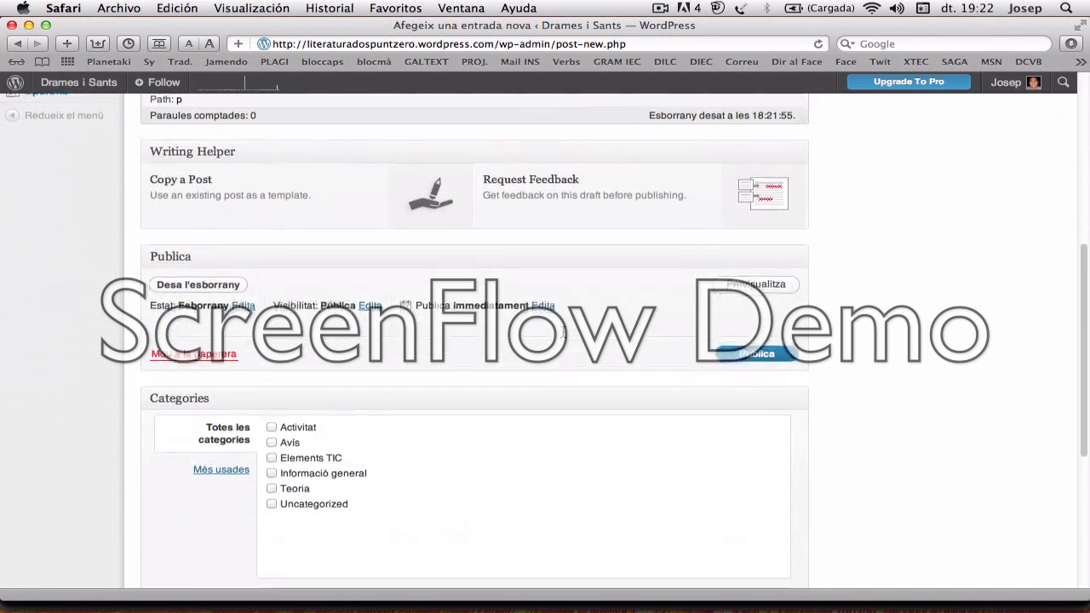
scroll(564, 332, down, 8)
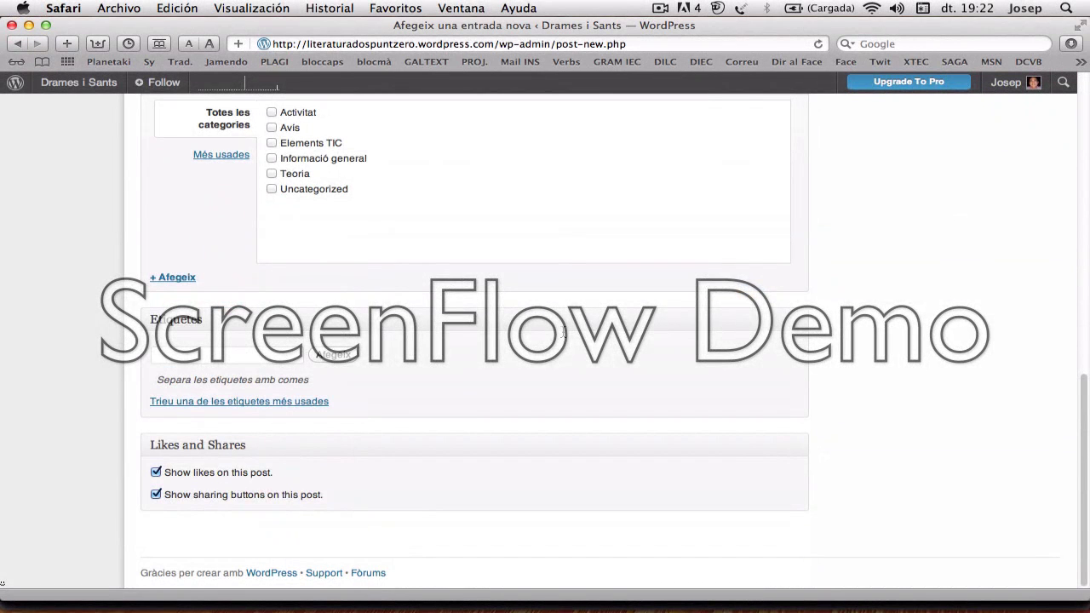
scroll(563, 333, up, 10)
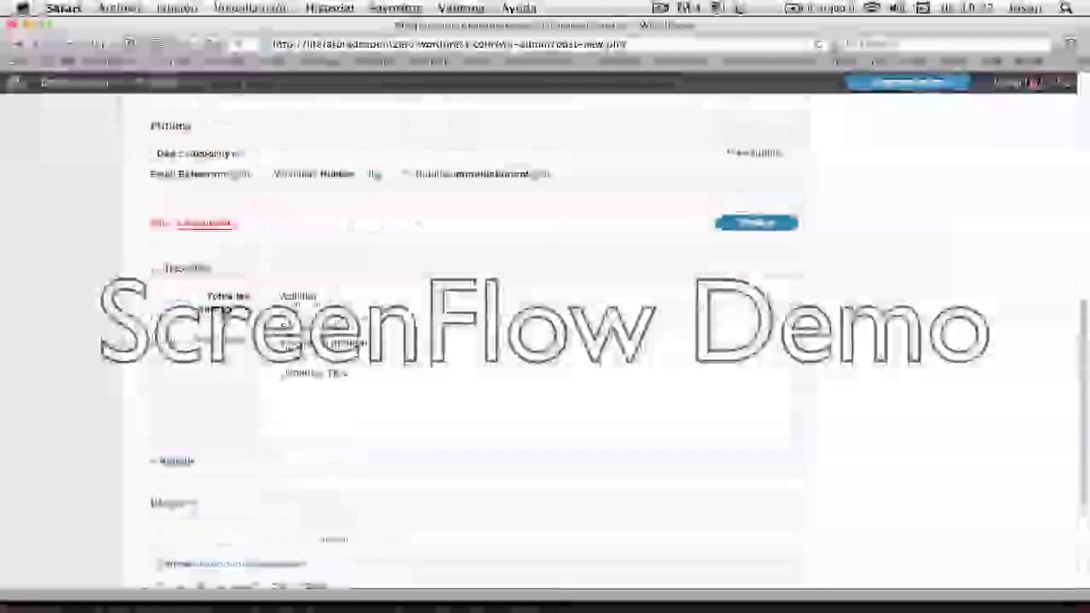
scroll(563, 332, up, 4)
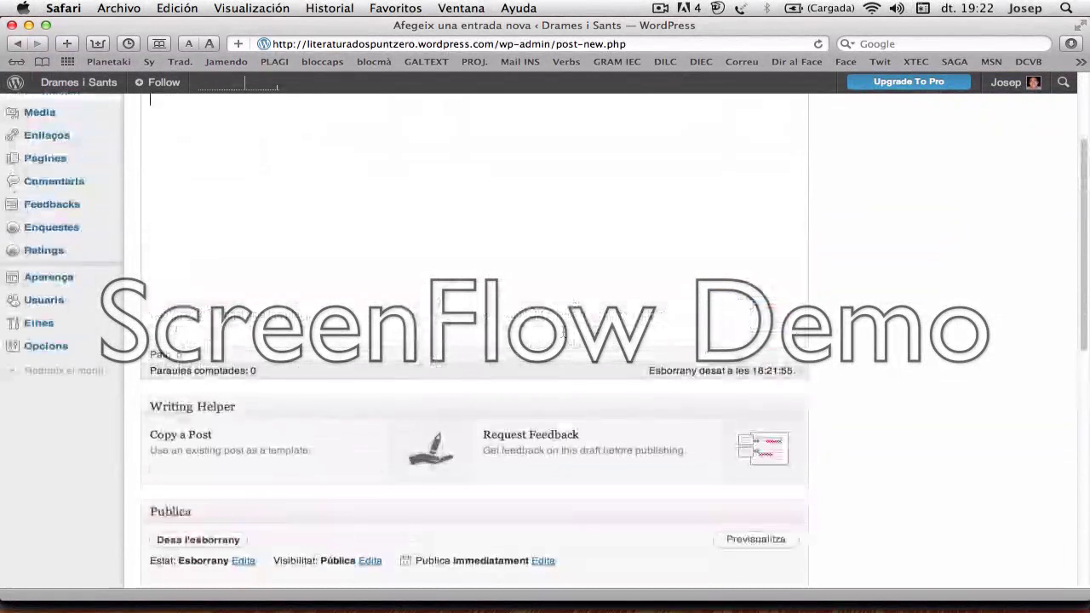
scroll(563, 333, up, 3)
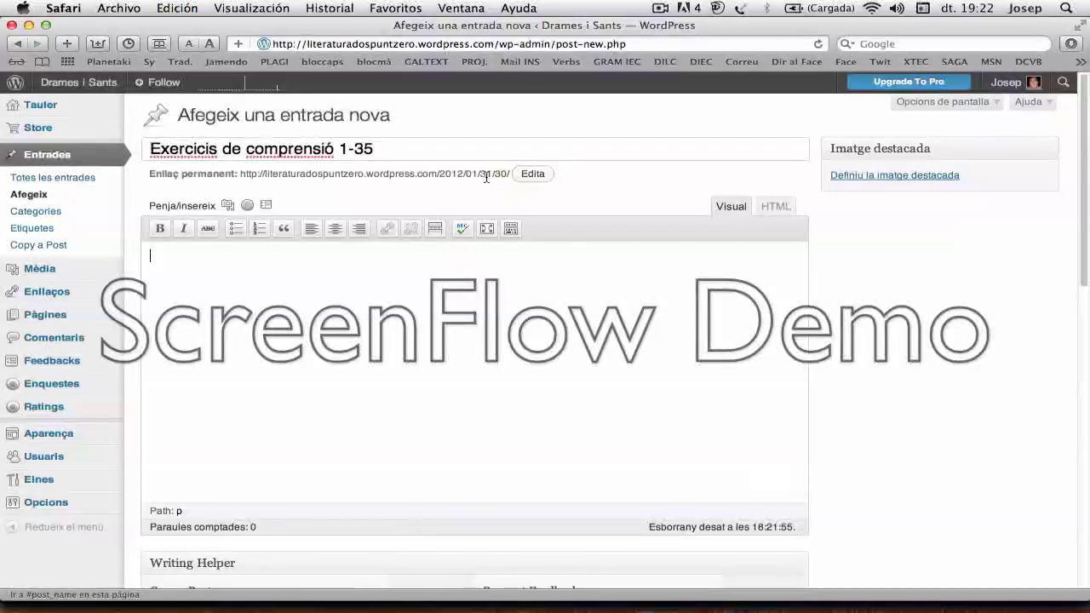
Step: Open the permalink slug editor, then cancel it, keeping the slug 30 unchanged
click(523, 175)
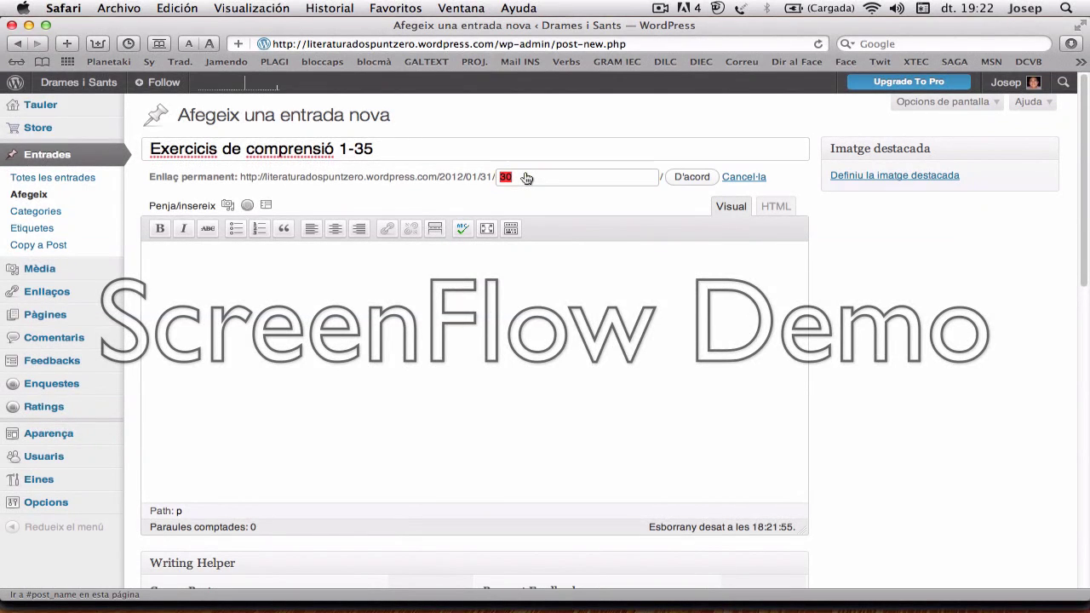
key(Left)
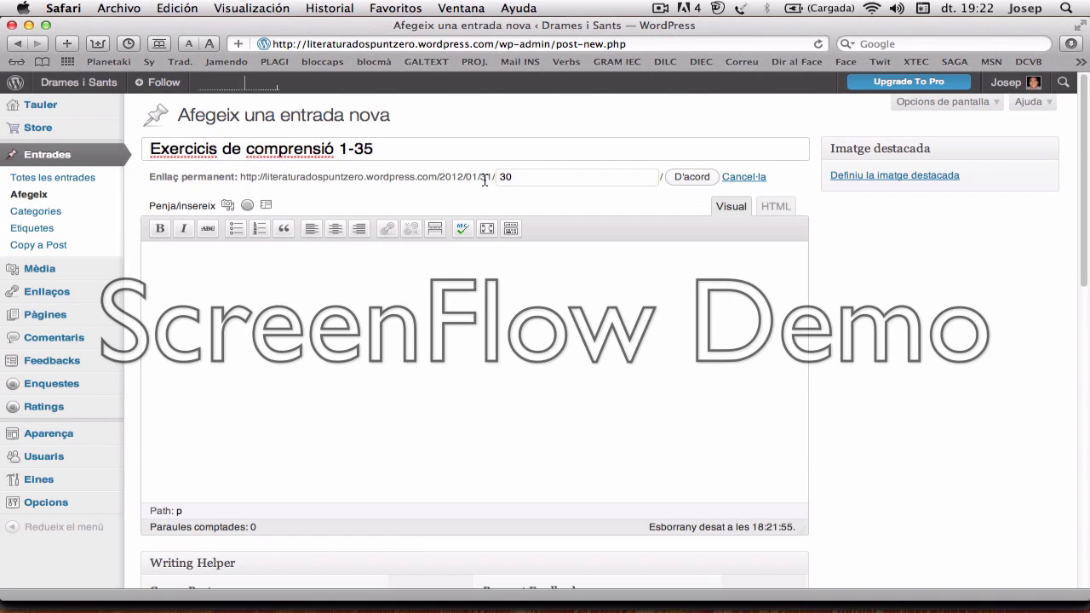
click(523, 178)
click(751, 178)
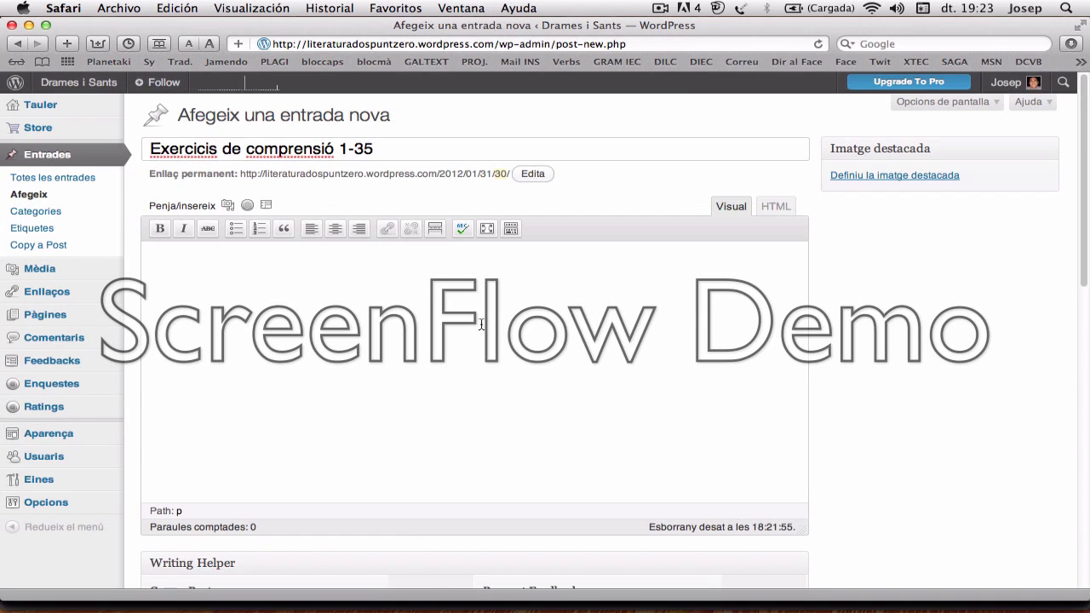
mouse_move(86, 89)
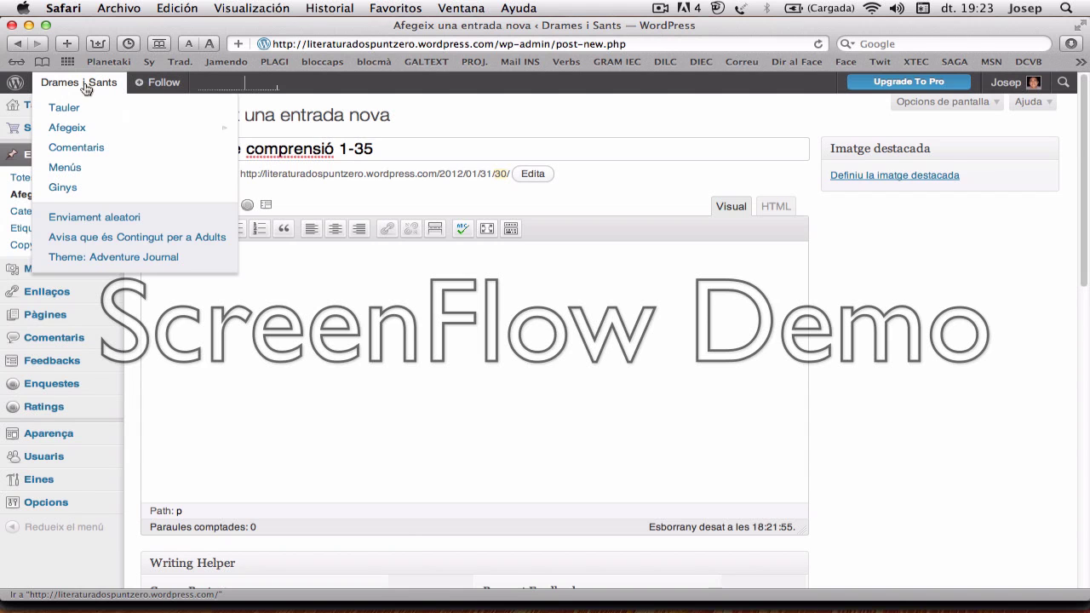
Step: Visit the Drames i Sants public home page from the admin bar and scroll through it
click(82, 85)
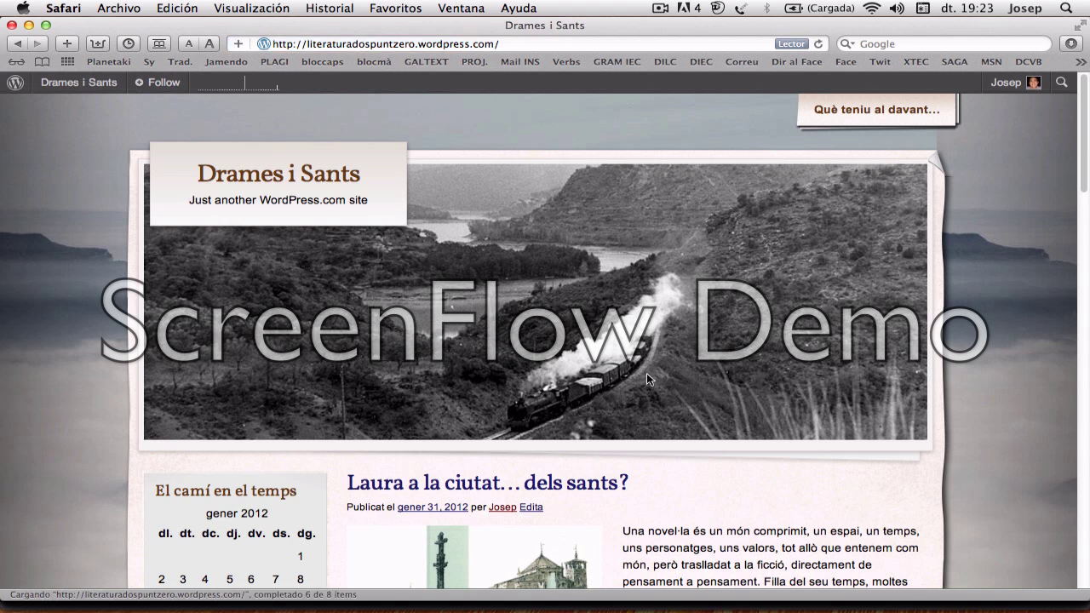
scroll(646, 373, down, 3)
scroll(647, 373, down, 5)
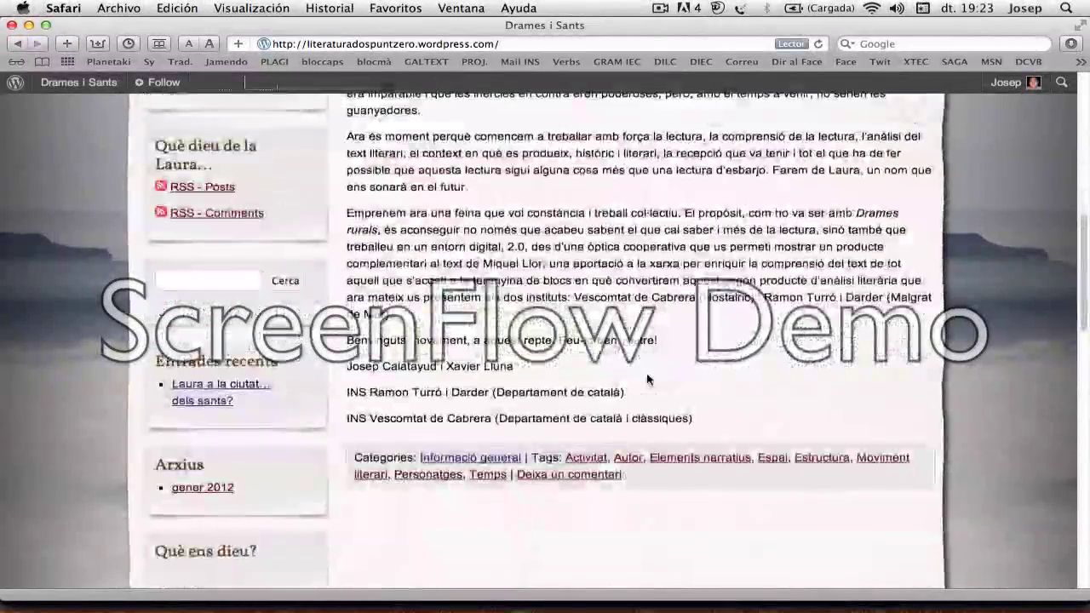
scroll(647, 379, down, 3)
scroll(648, 378, up, 15)
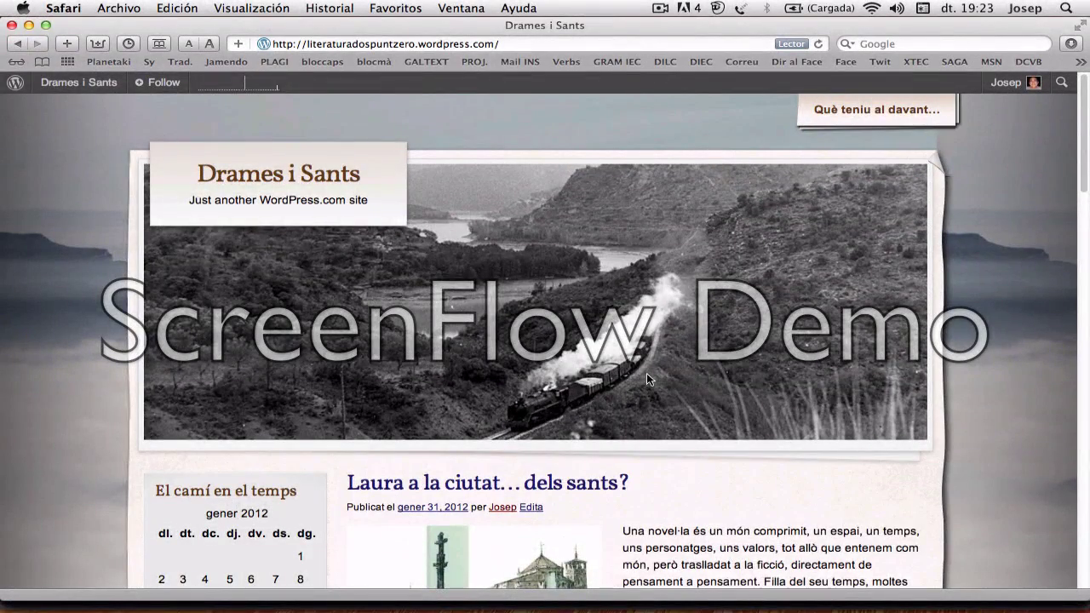
Step: View the 'Què teniu al davant...' page, then return to the blog's home page
click(868, 119)
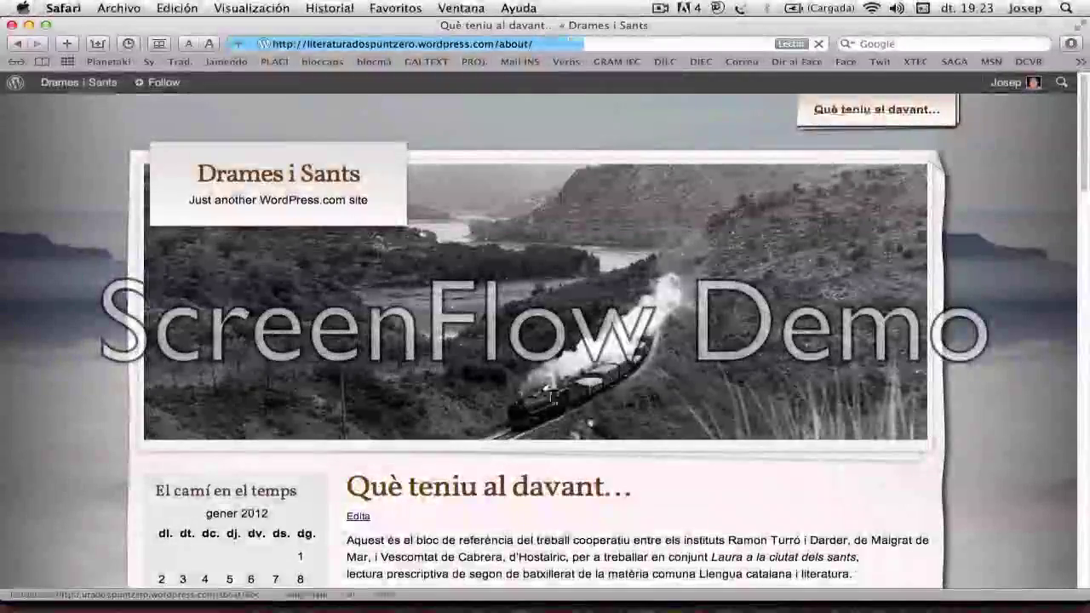
scroll(551, 399, down, 1)
scroll(551, 398, down, 5)
scroll(551, 398, up, 5)
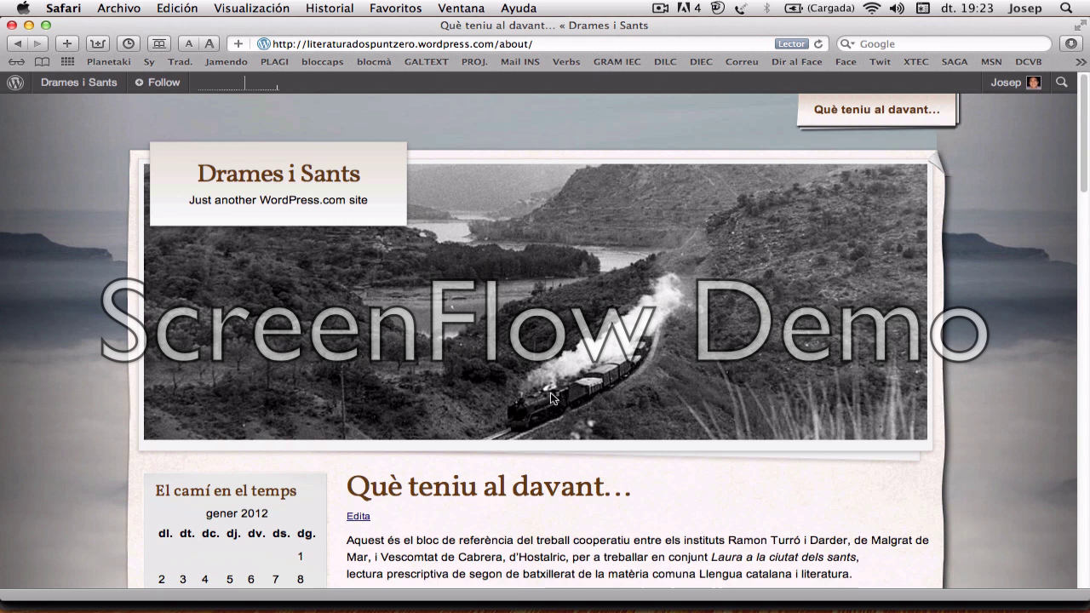
click(297, 179)
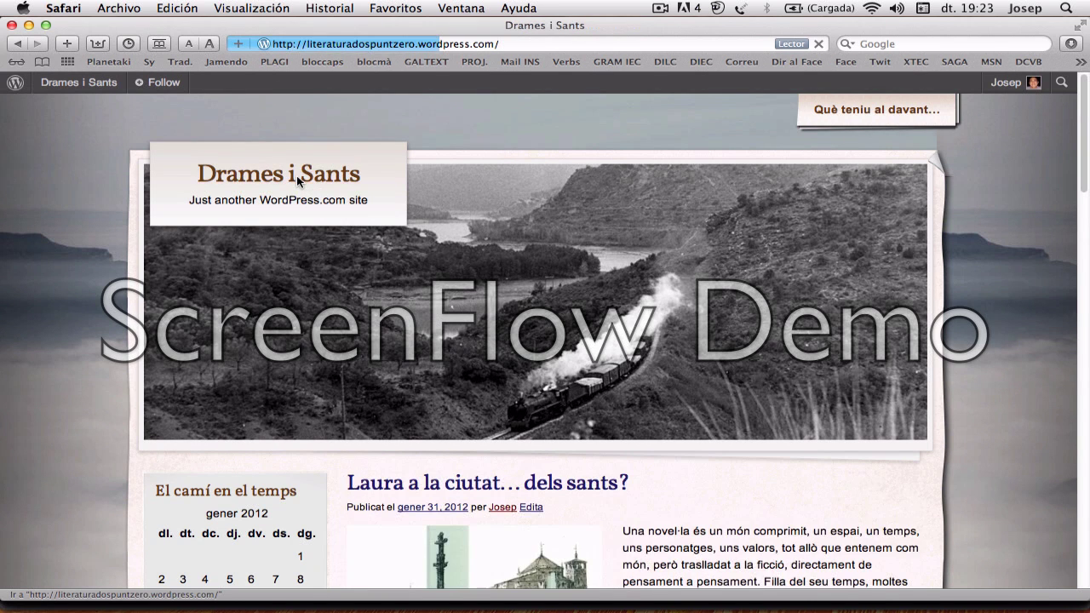